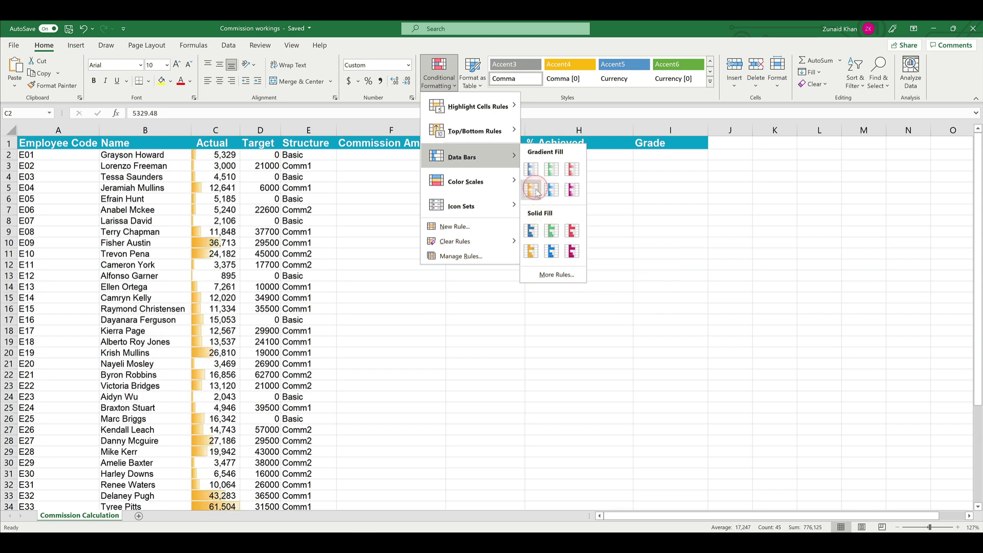
Step: Apply the Green - Yellow - Red Color Scale to the selected values in the Actual column
click(569, 189)
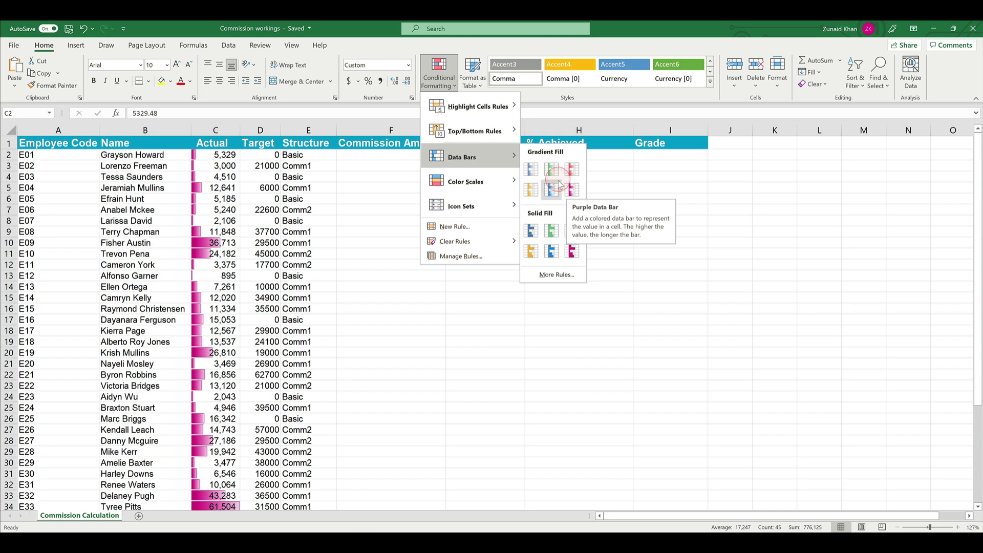
click(557, 172)
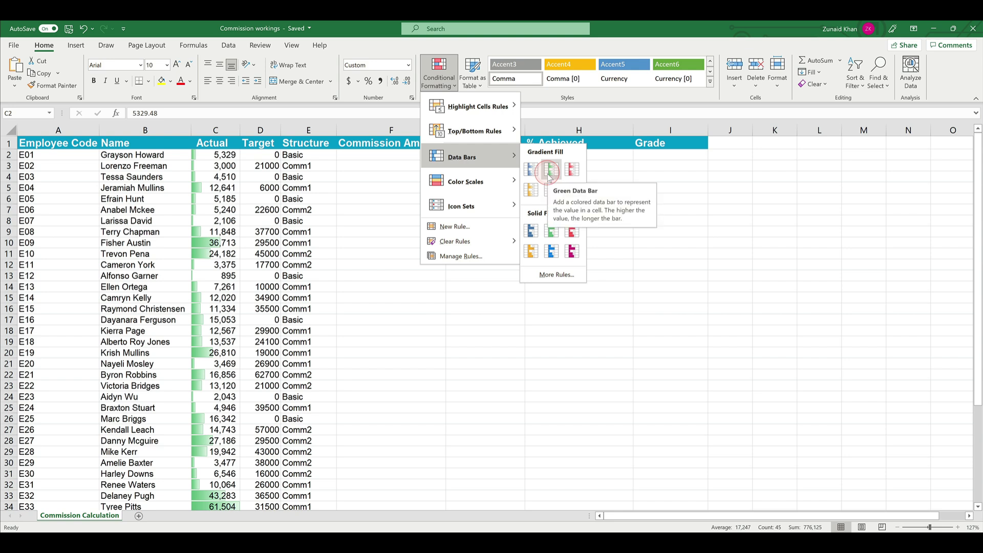
click(466, 181)
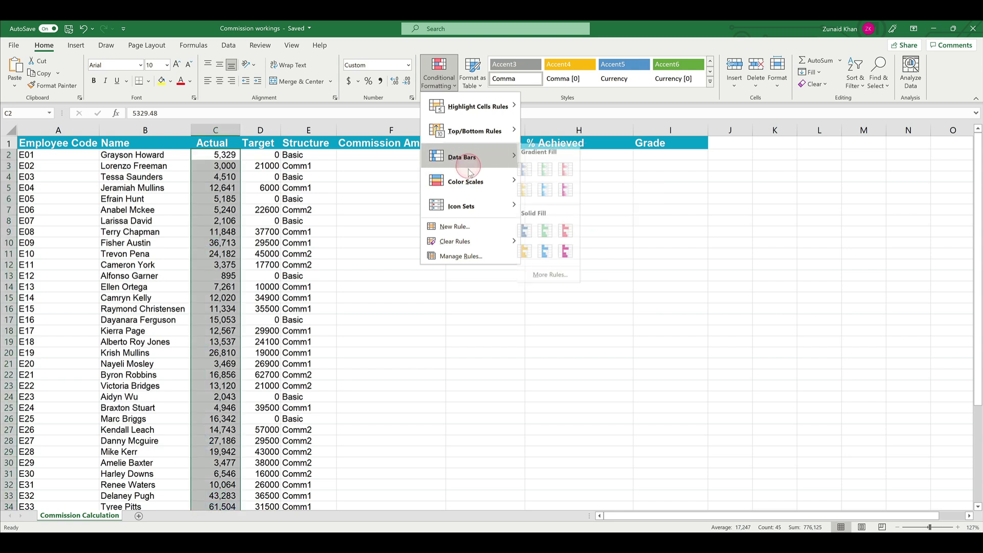
click(469, 178)
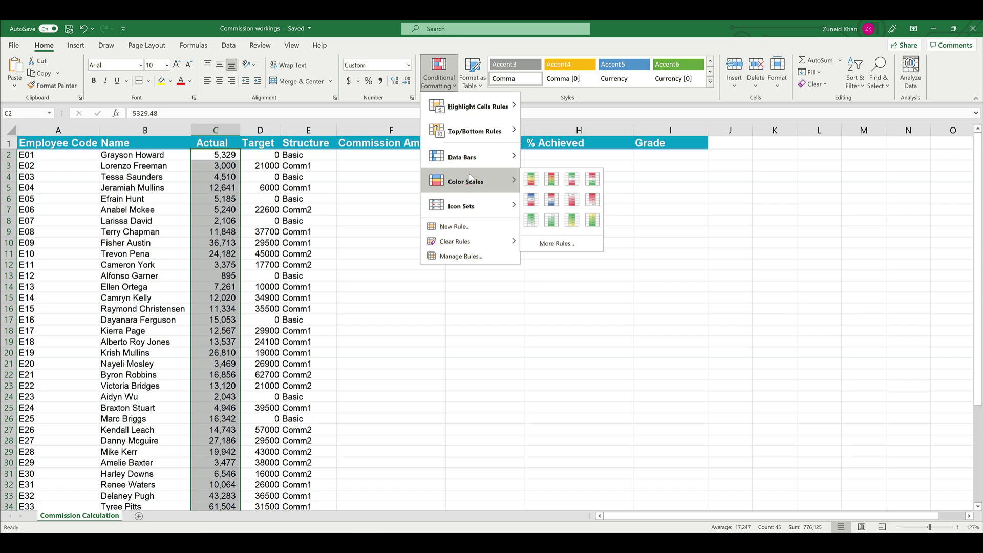
click(532, 179)
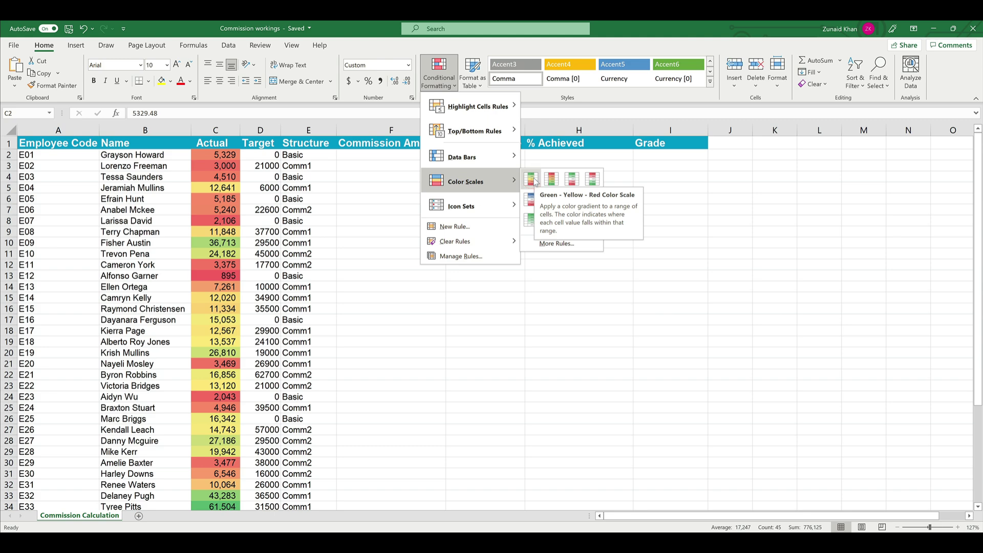
click(533, 180)
Step: Examine how the low, middle and high values in the Actual column are shaded by the color scale
click(225, 319)
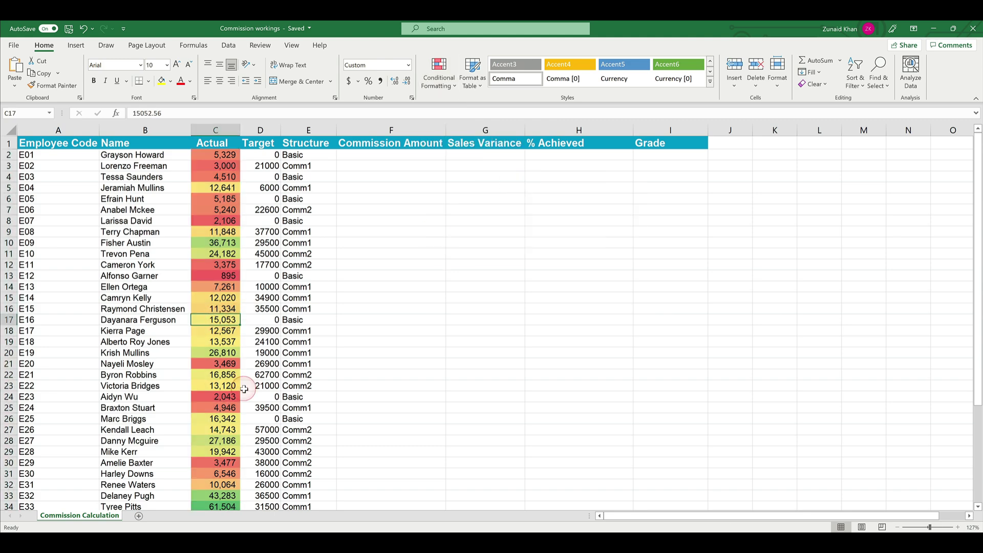
scroll(244, 390, down, 3)
click(207, 405)
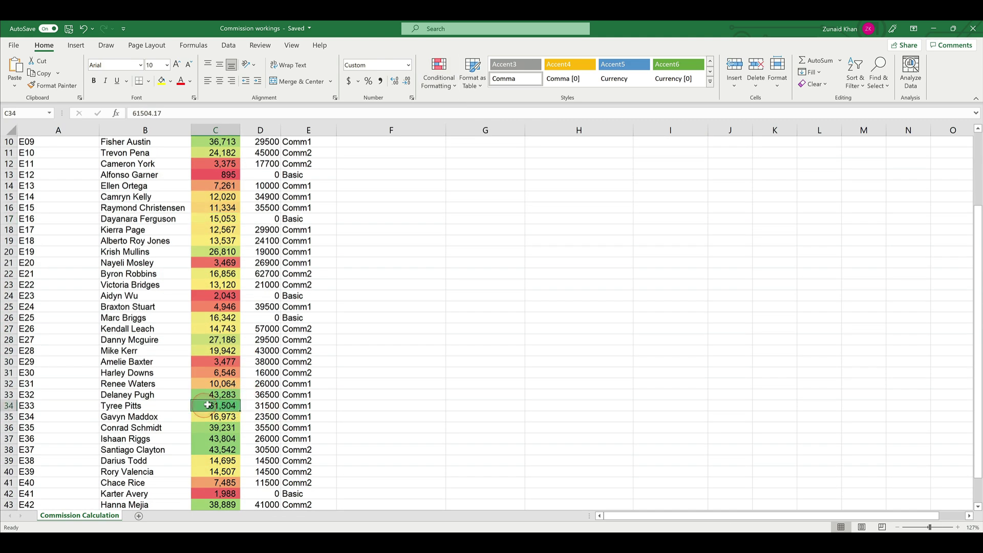
scroll(226, 406, down, 2)
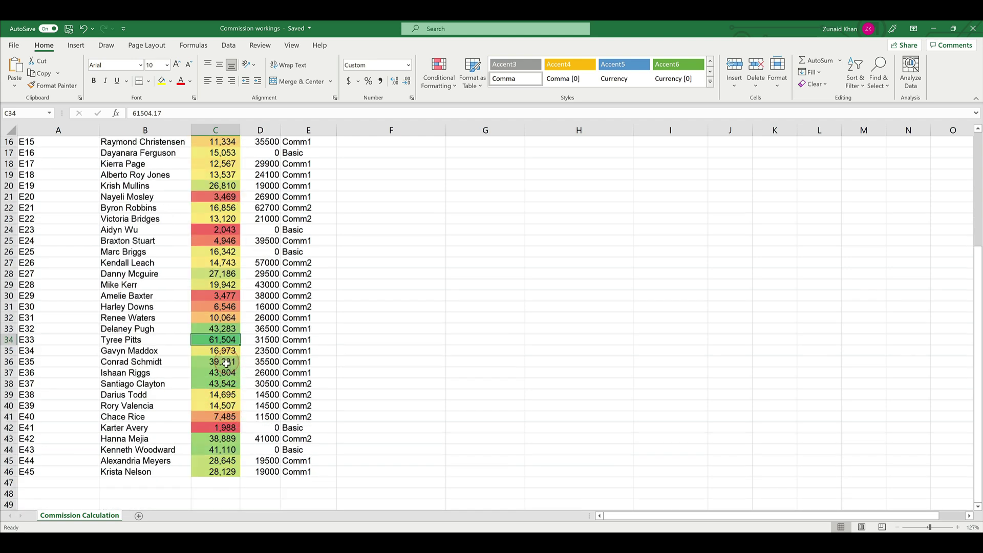
scroll(229, 358, up, 5)
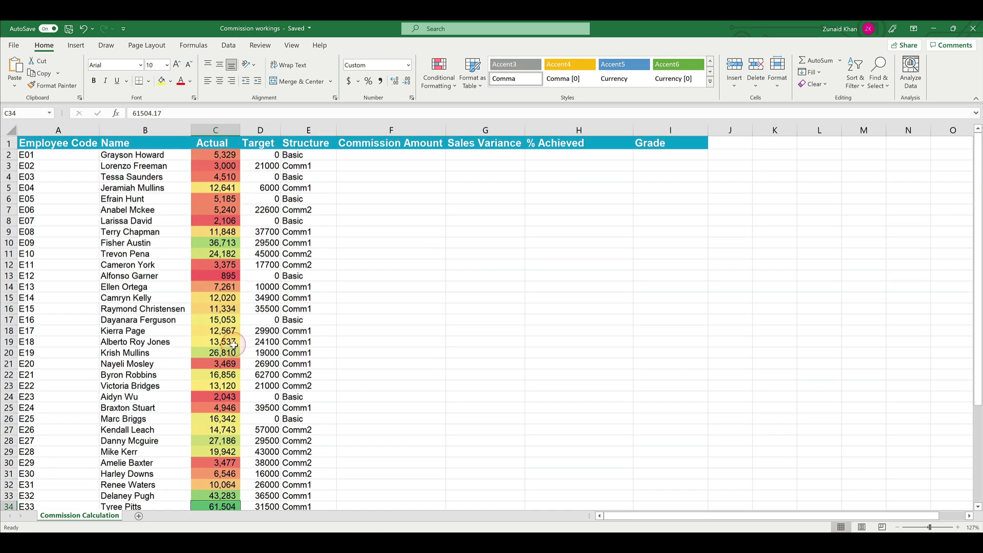
click(216, 330)
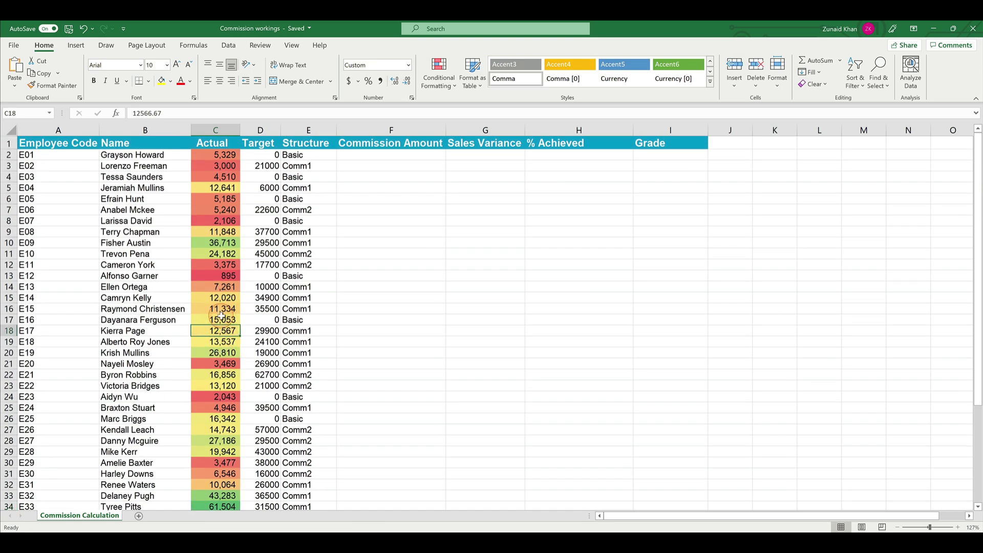
click(222, 342)
scroll(222, 350, down, 2)
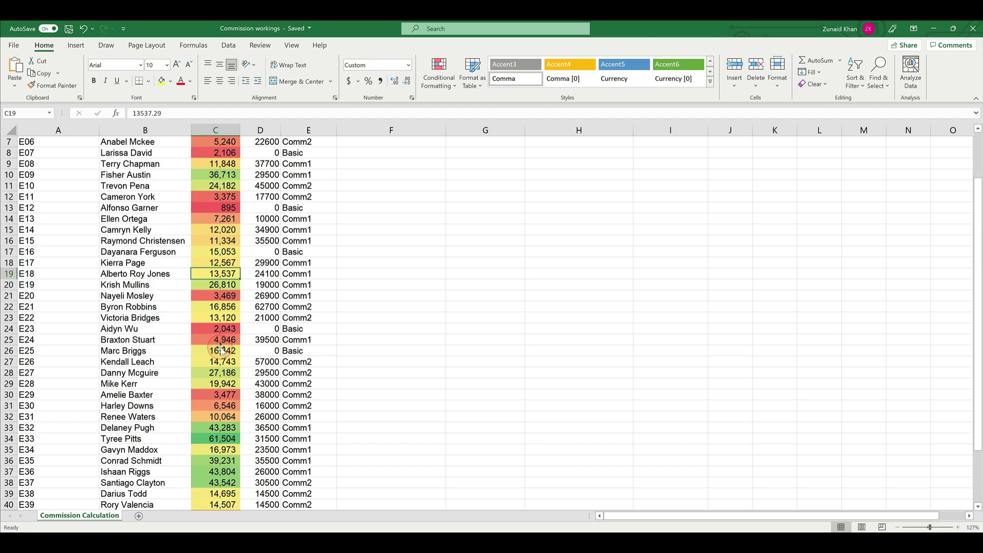
scroll(222, 351, up, 2)
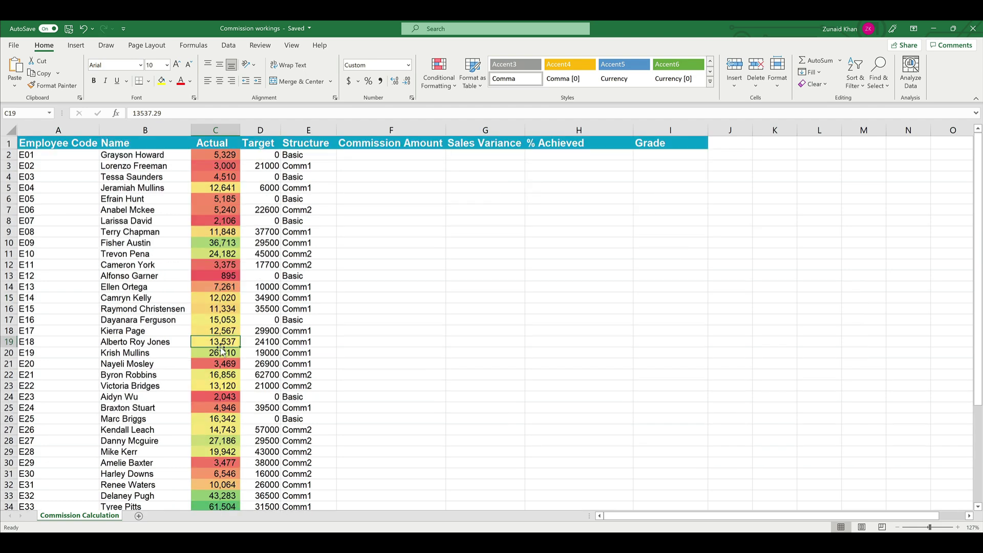
click(224, 155)
click(223, 190)
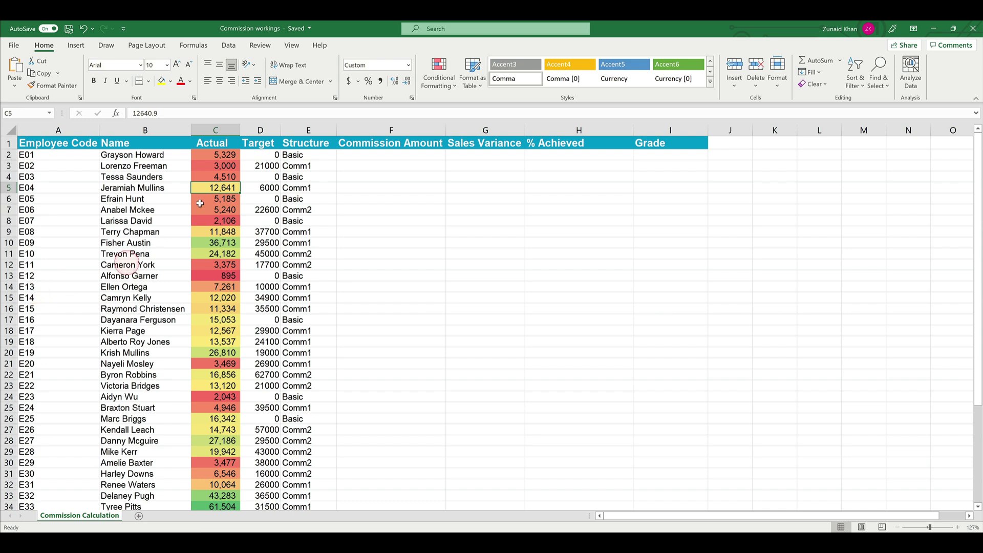
Step: Sort the table by the Actual column from smallest to largest and review the color gradient down to the last row
click(224, 143)
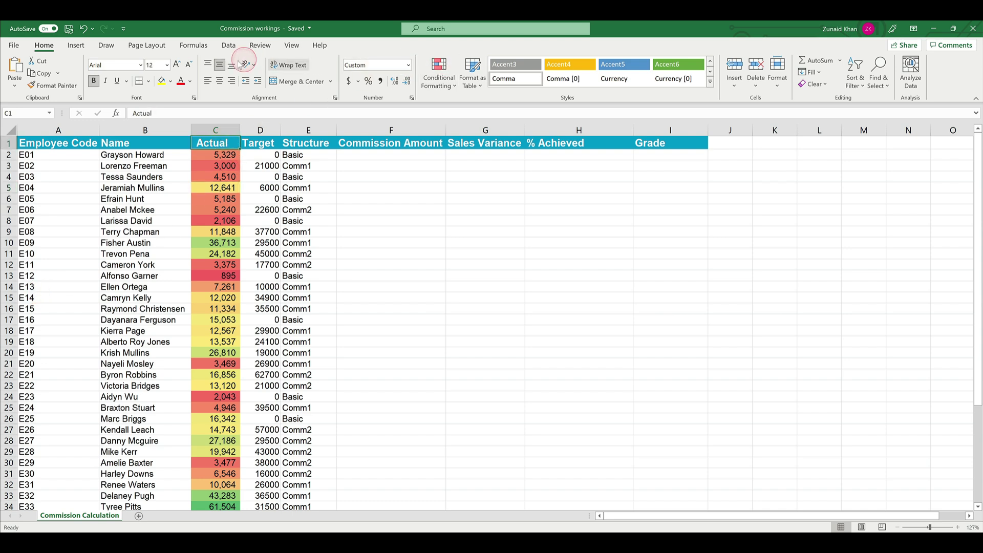
click(227, 46)
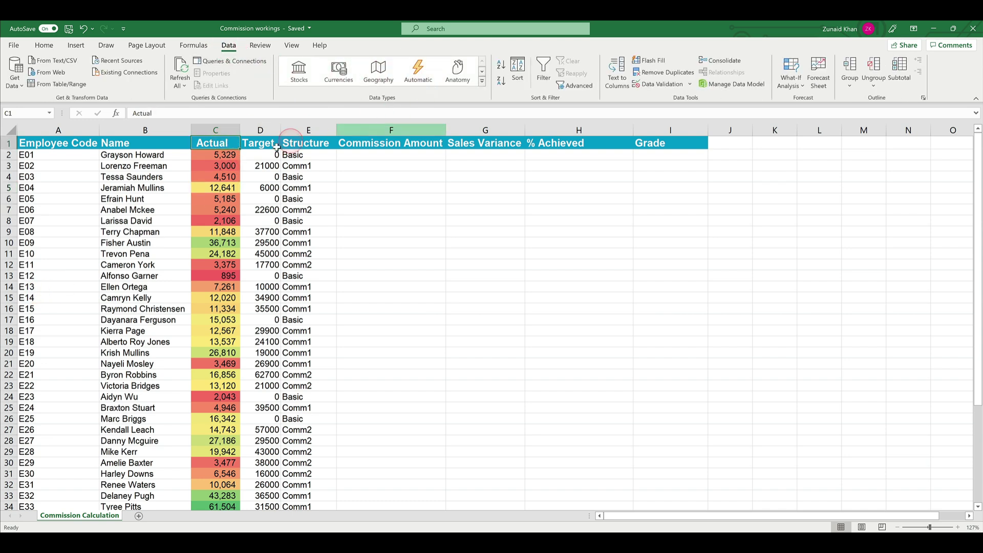
click(504, 65)
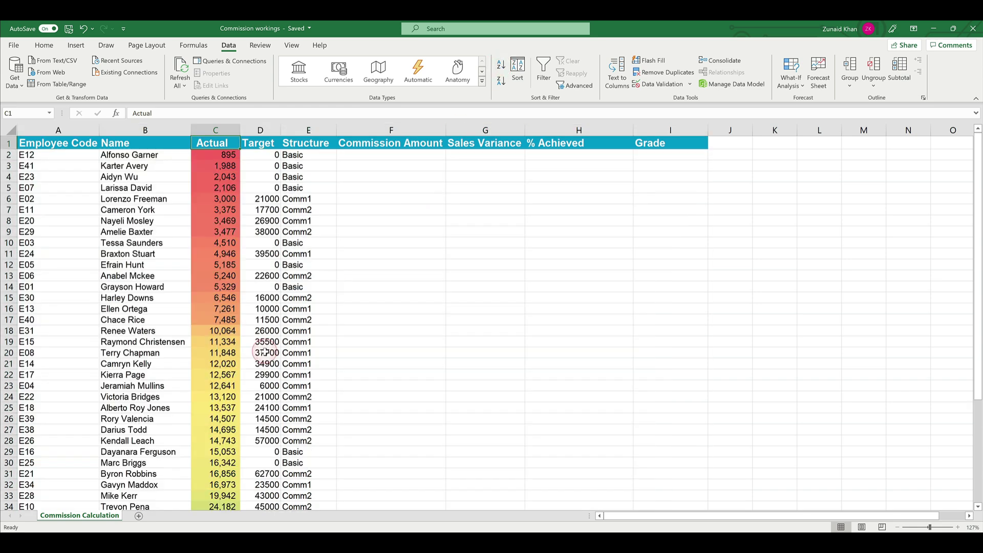
click(212, 155)
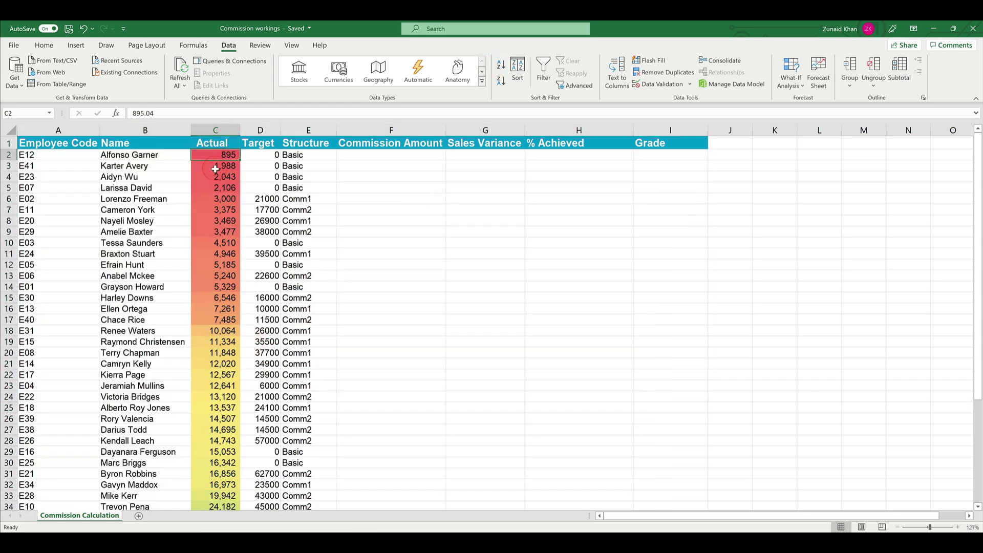
click(215, 169)
click(212, 208)
scroll(218, 287, down, 3)
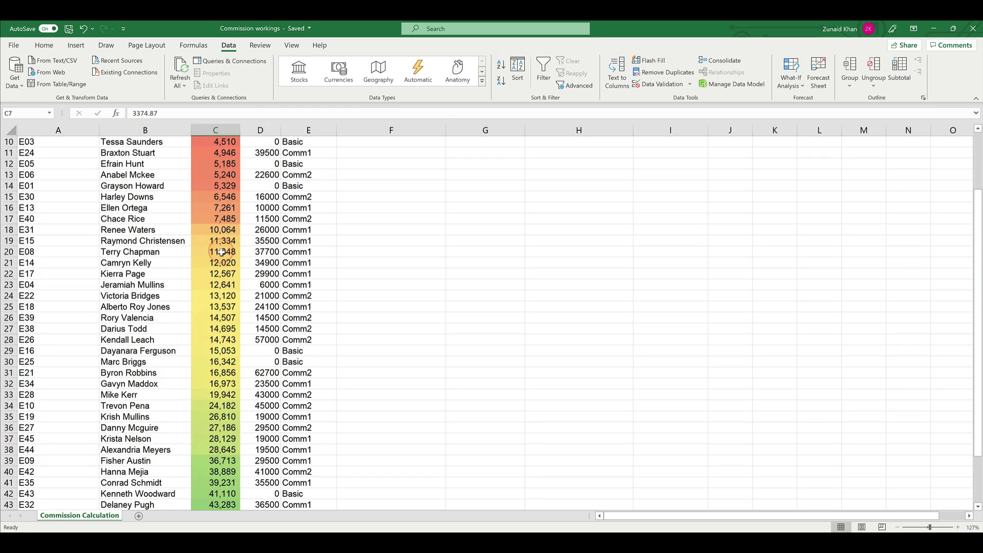
scroll(221, 252, down, 5)
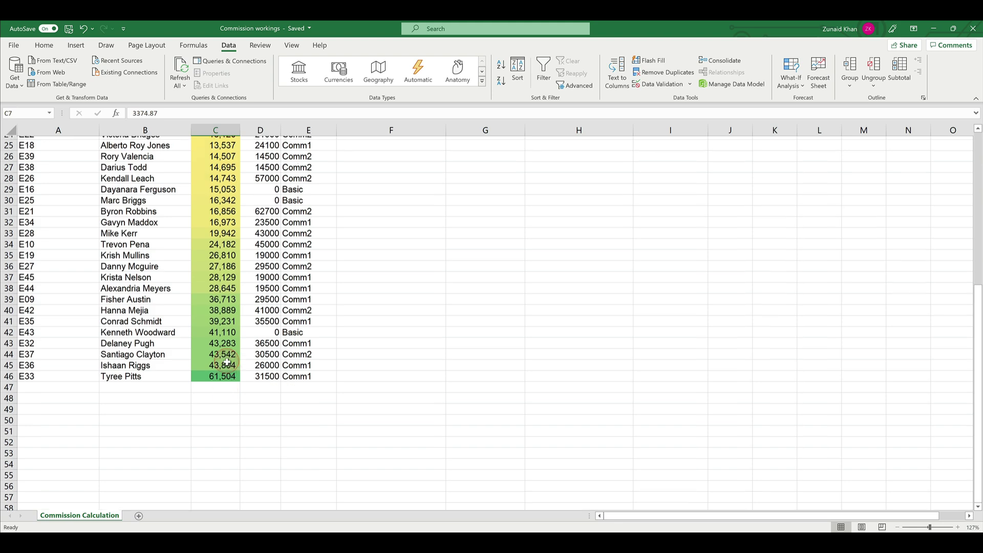
scroll(227, 362, up, 8)
Step: Sort the table by Employee Code in ascending order and review the shading of the Actual column
click(46, 144)
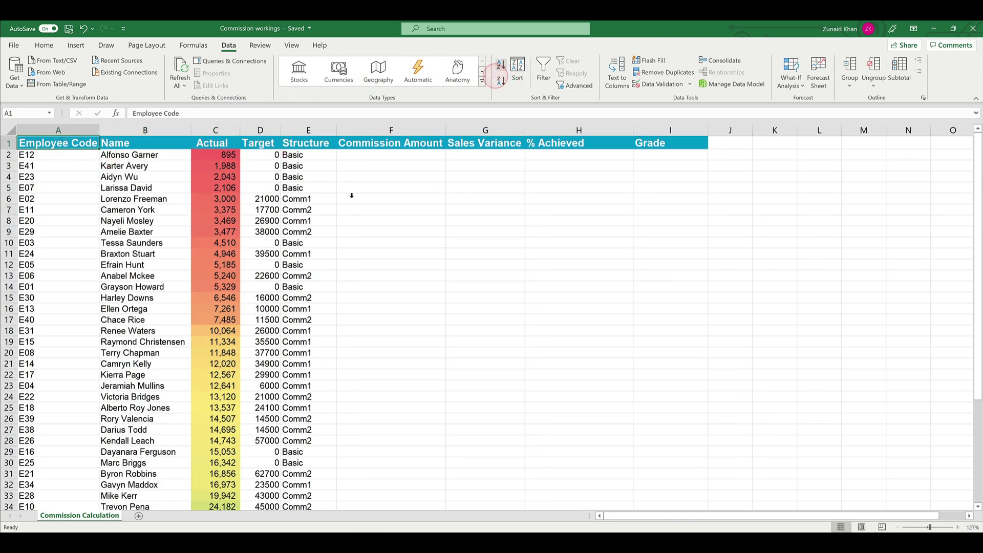
click(501, 65)
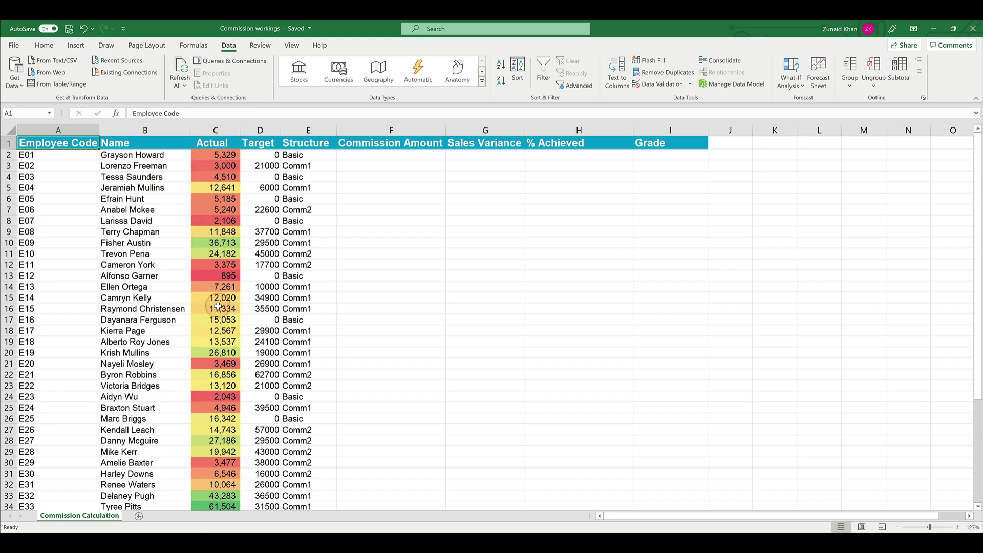
drag(216, 331, 217, 348)
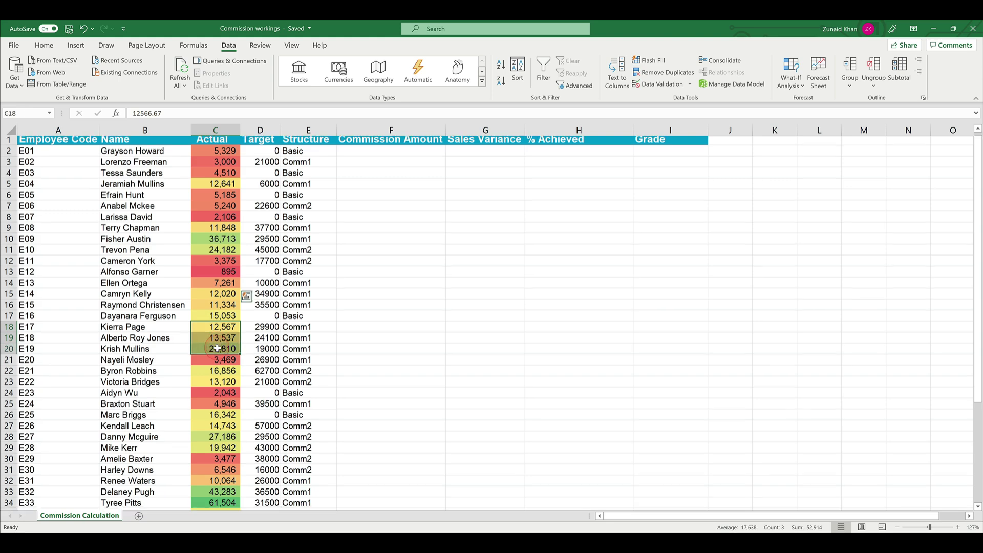
scroll(217, 349, down, 2)
click(217, 461)
scroll(217, 461, down, 2)
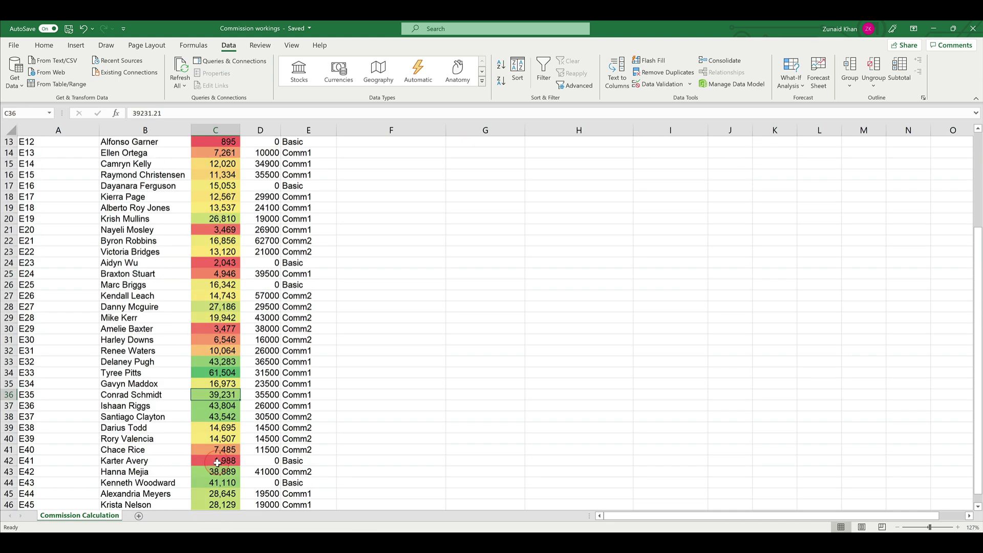
scroll(217, 461, up, 4)
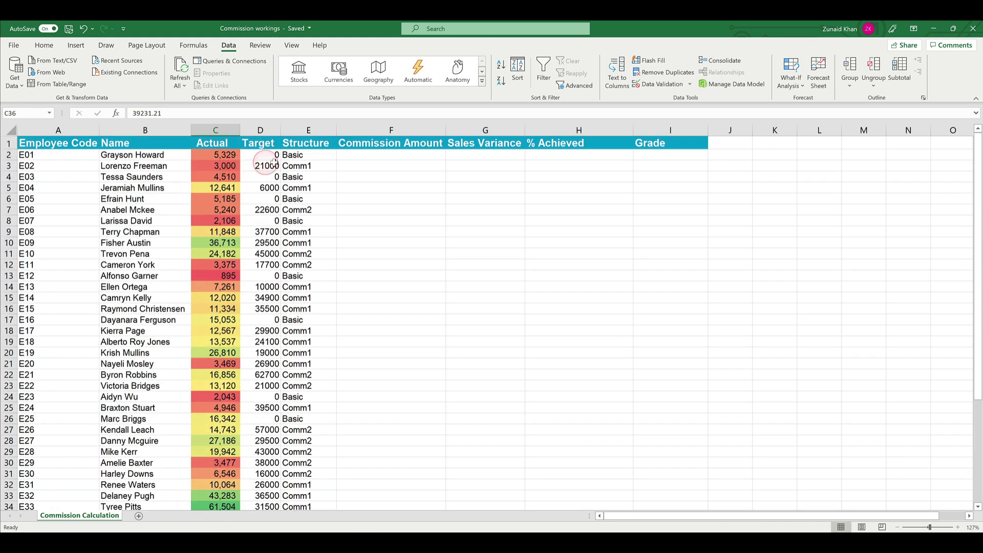
Step: Open the Conditional Formatting Rules Manager and show the rules for This Worksheet
click(208, 142)
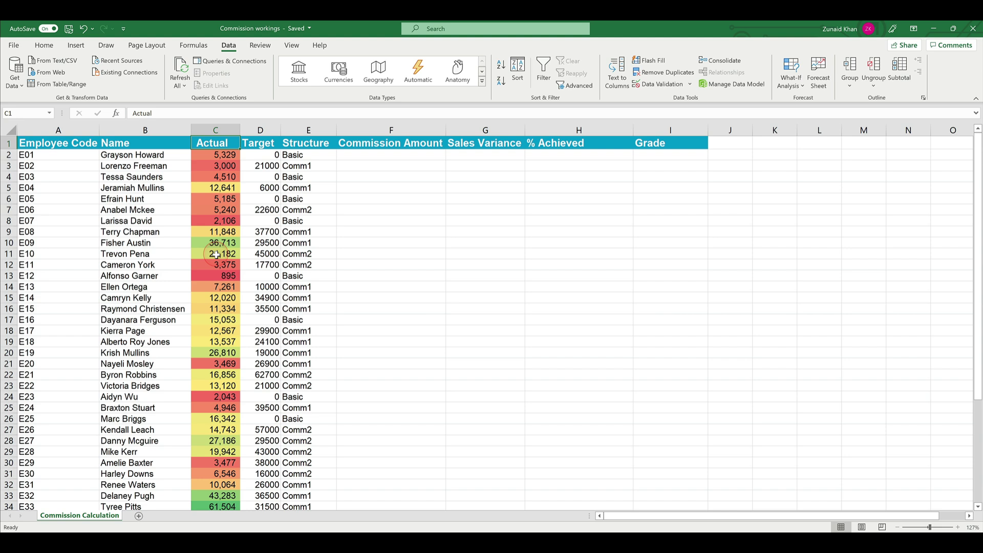
click(44, 46)
click(438, 74)
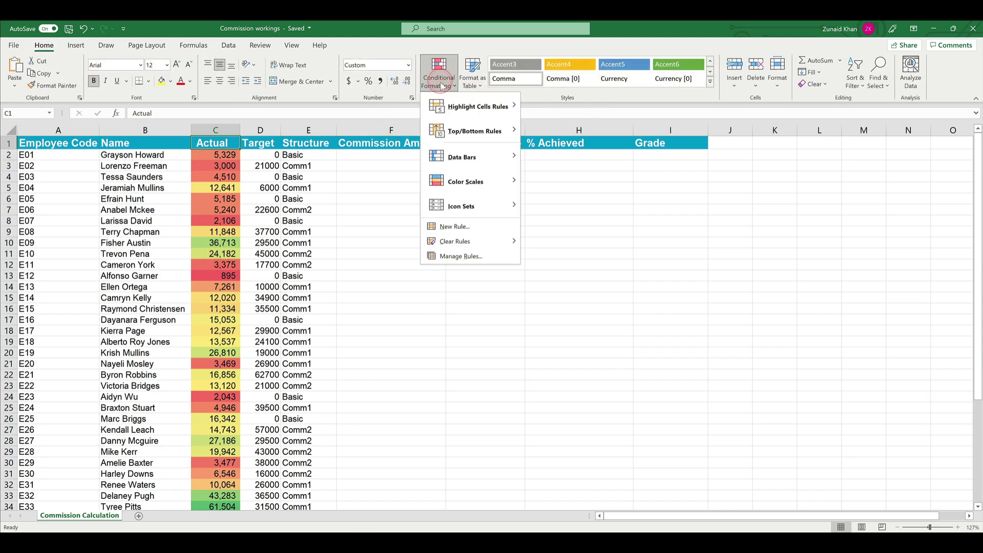
click(456, 256)
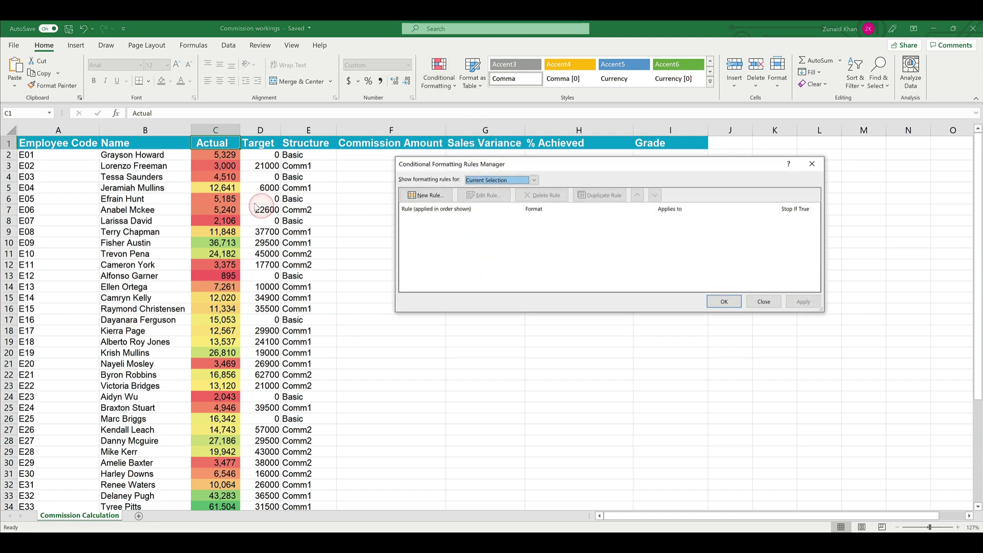
click(518, 181)
click(489, 198)
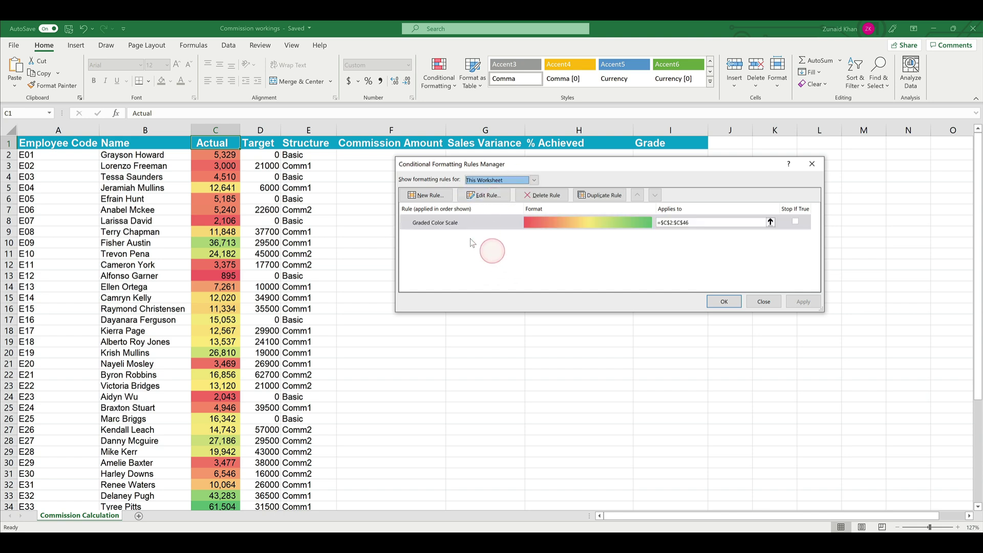
click(444, 223)
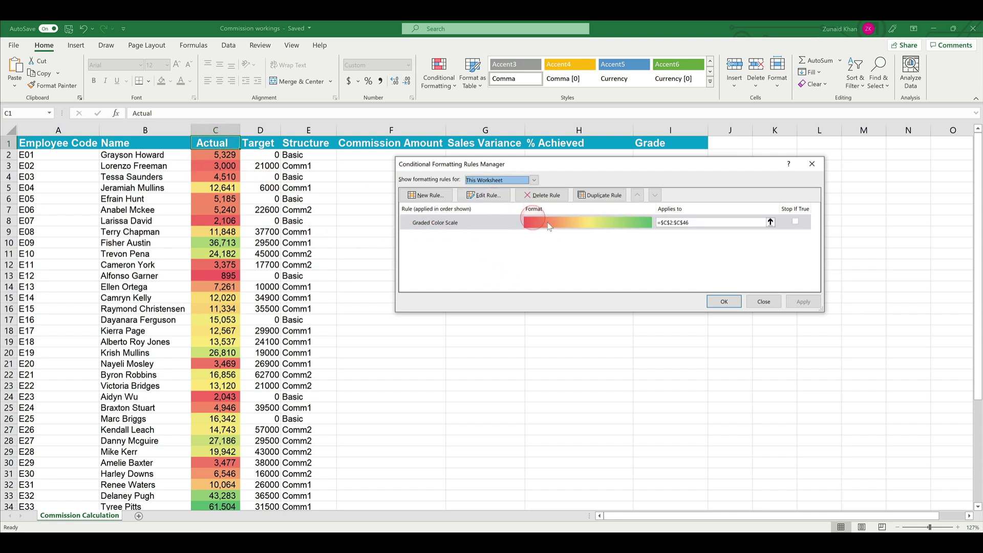
Step: Compare the rules listed for Current Selection with those listed for This Worksheet
click(504, 181)
click(489, 190)
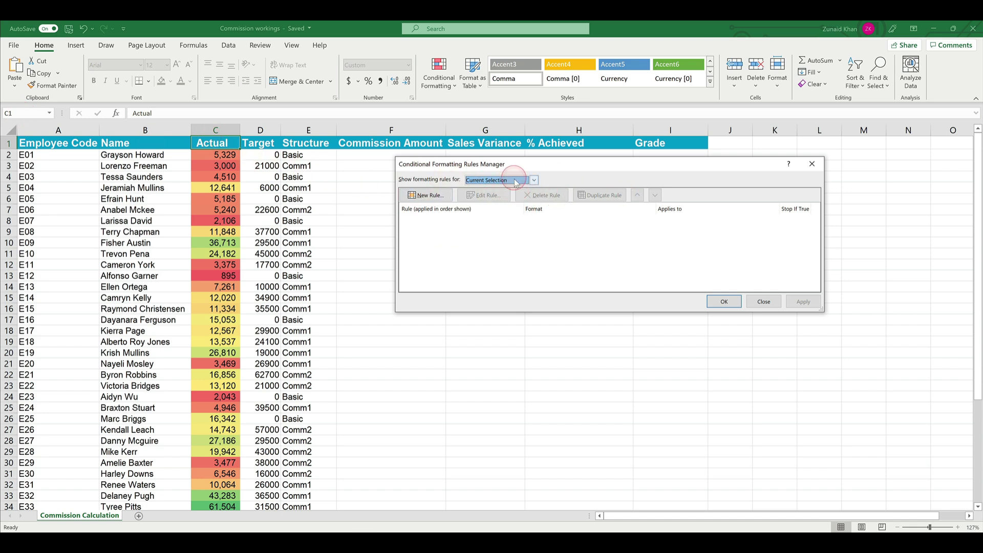
click(534, 180)
click(484, 196)
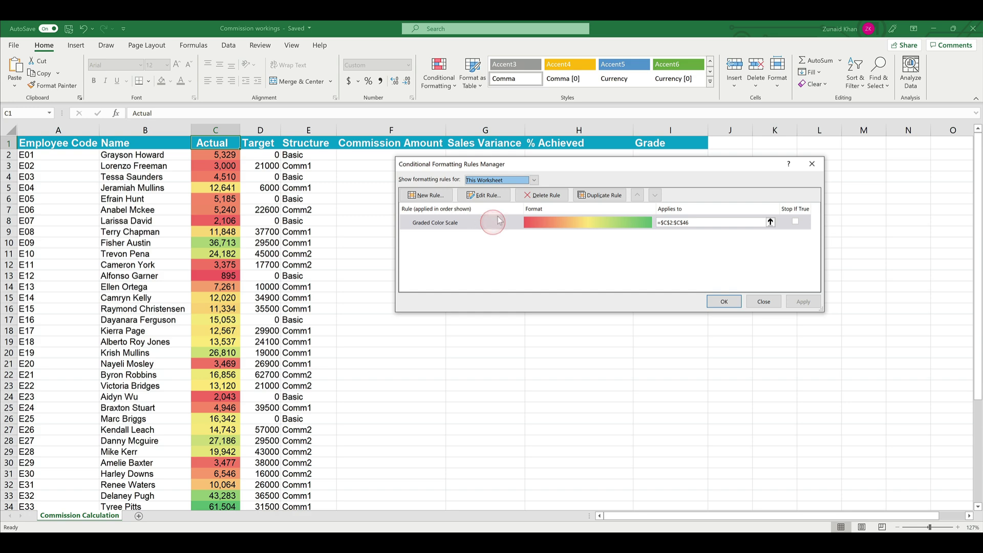
Step: Edit the Graded Color Scale rule so that its midpoint color is white
click(486, 196)
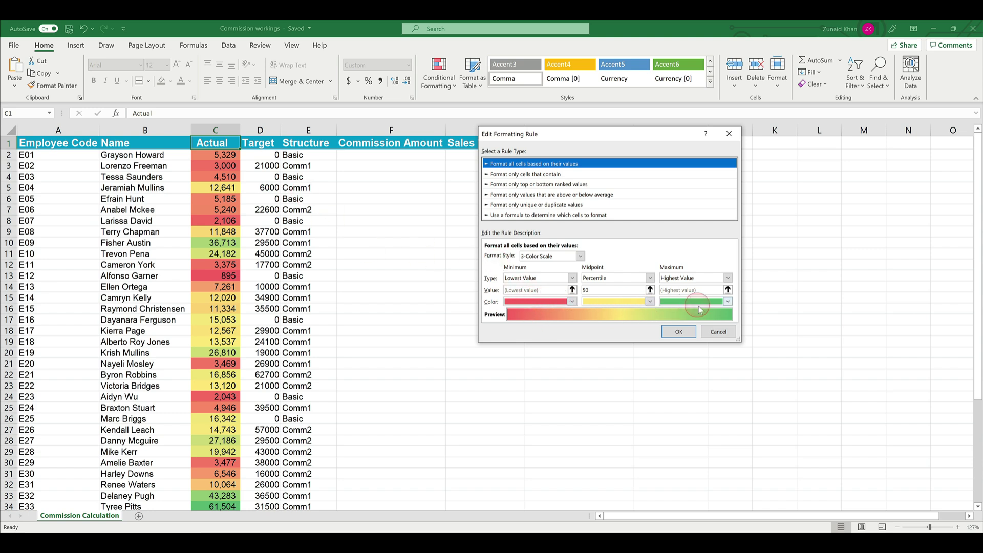
double_click(586, 291)
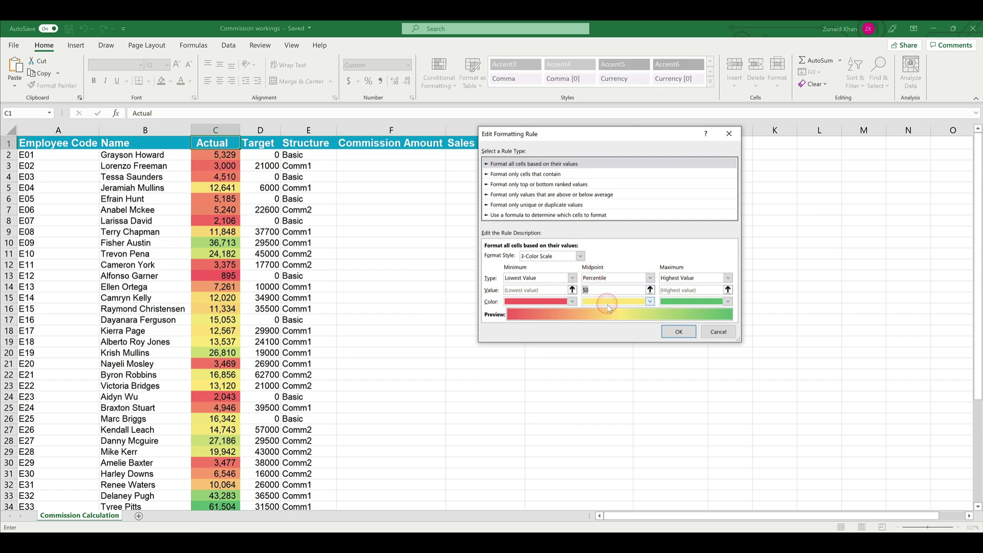
click(609, 306)
click(587, 327)
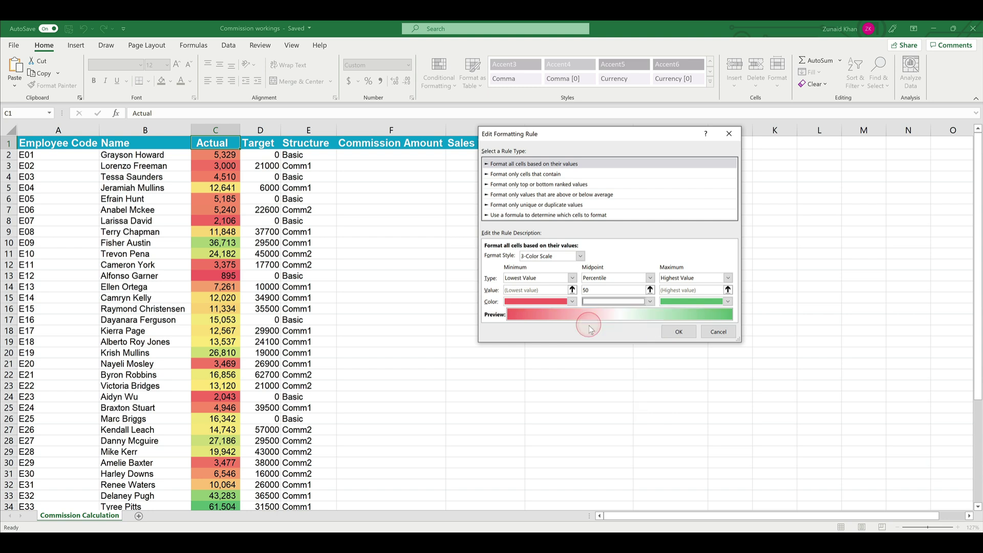
click(678, 331)
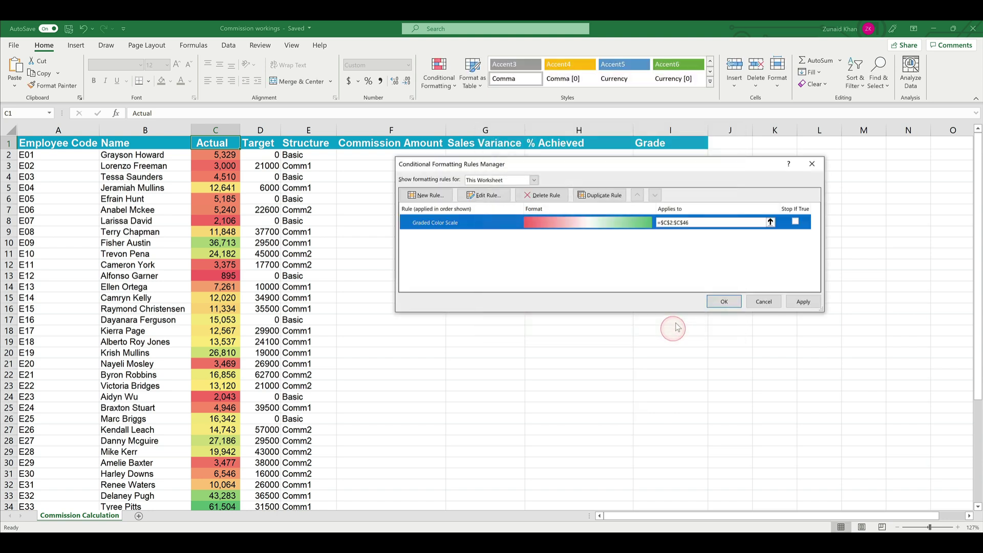
Step: Apply the pending rule change, and switch the Graded Color Scale rule to the 2-Color Scale format style and apply it
click(803, 301)
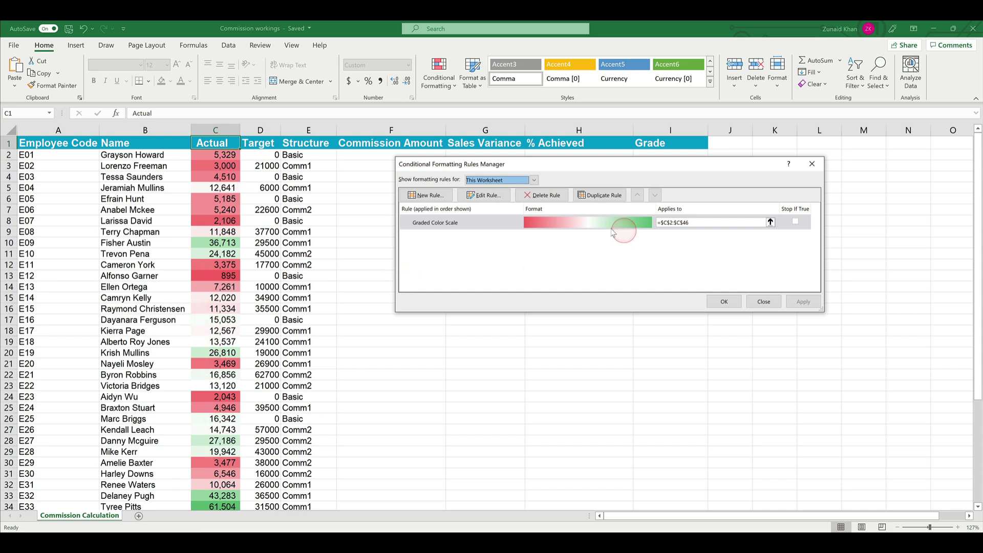
click(476, 195)
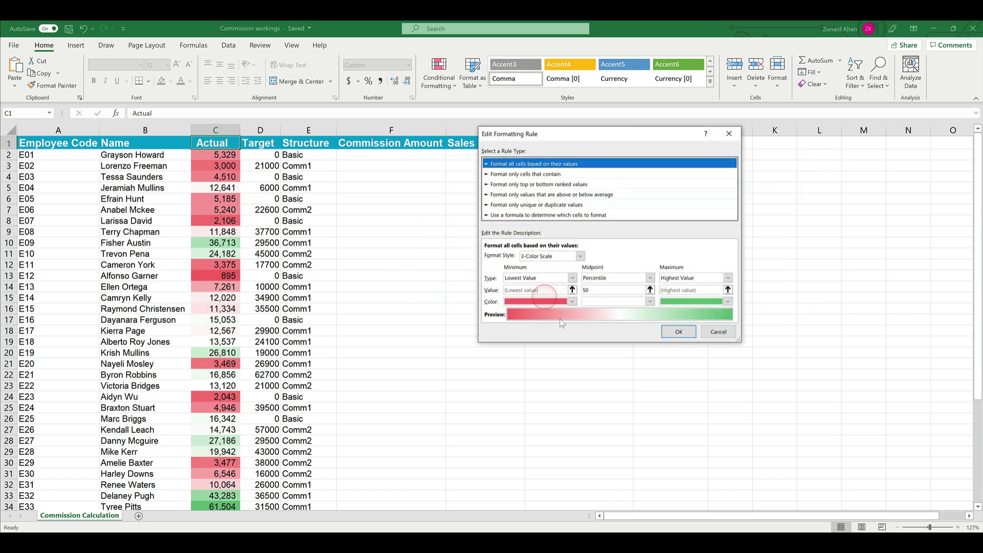
click(539, 258)
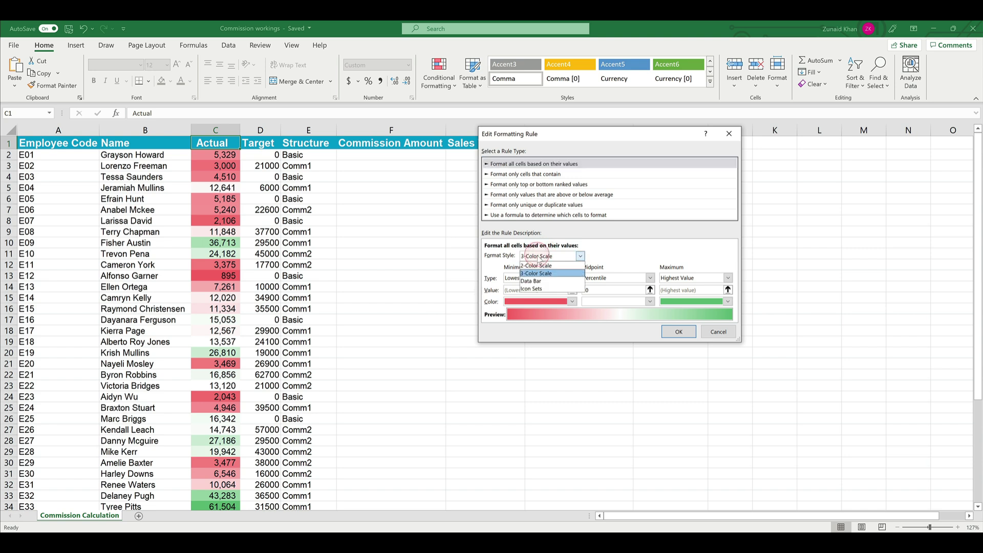
click(563, 267)
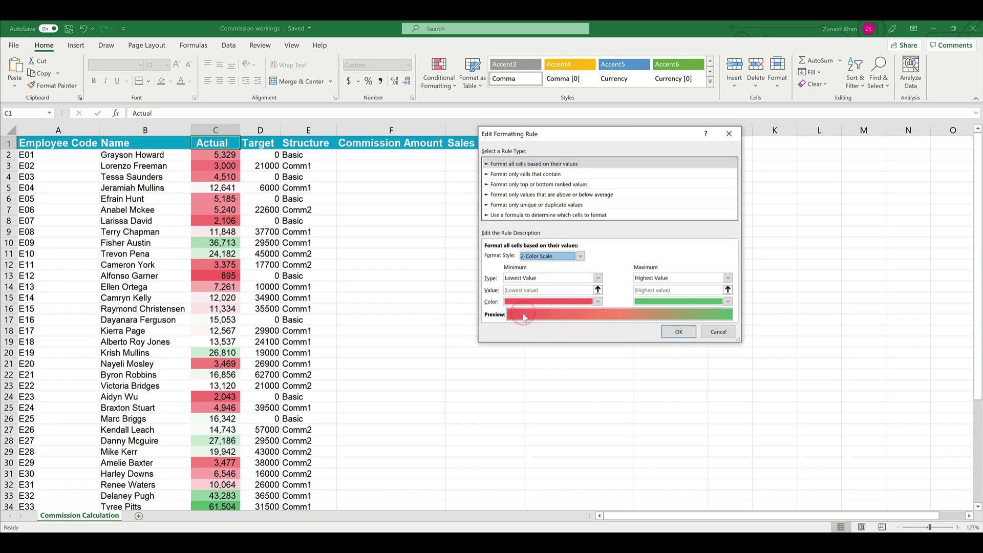
click(678, 331)
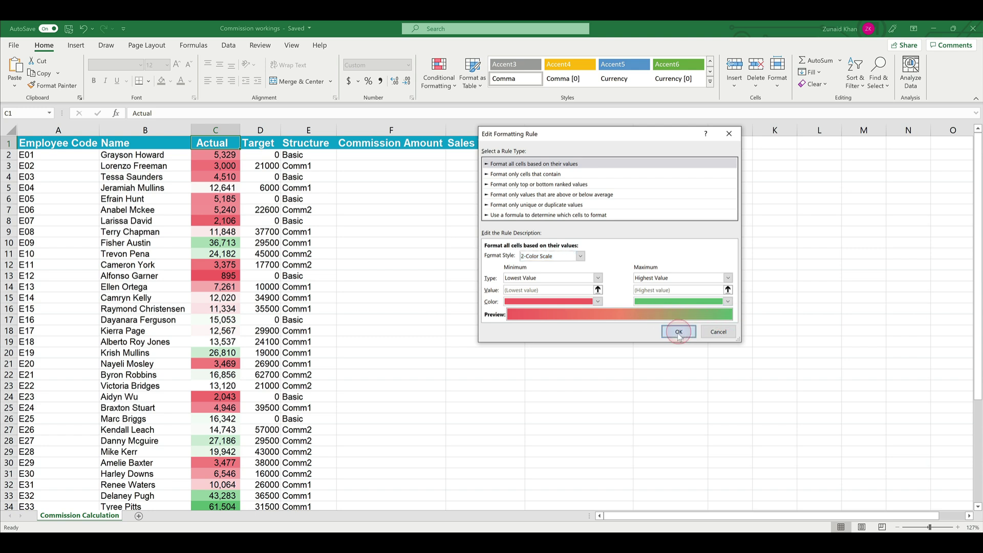
click(802, 301)
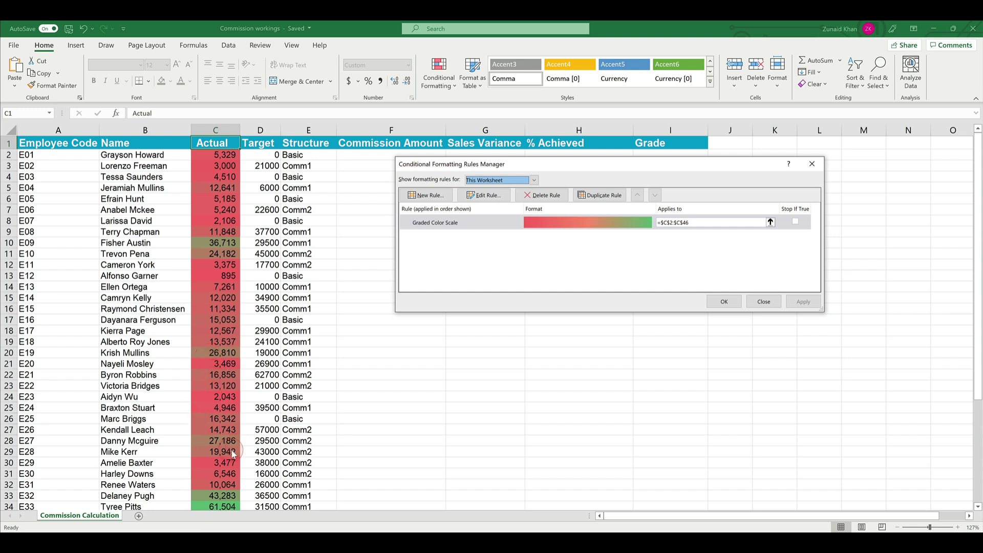
Step: Edit the Graded Color Scale rule to use a 3-Color Scale with a midpoint of type Number and value 15000
click(480, 196)
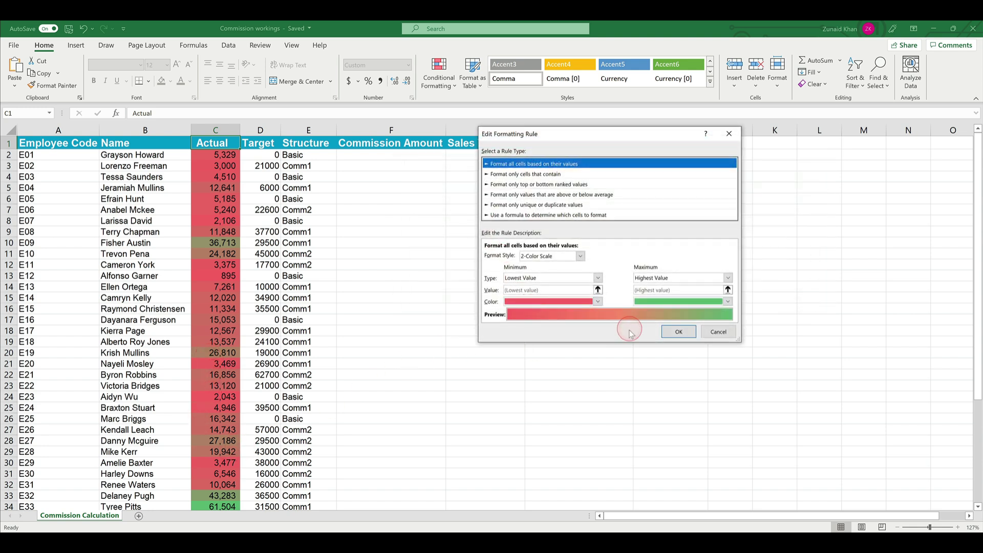
click(539, 256)
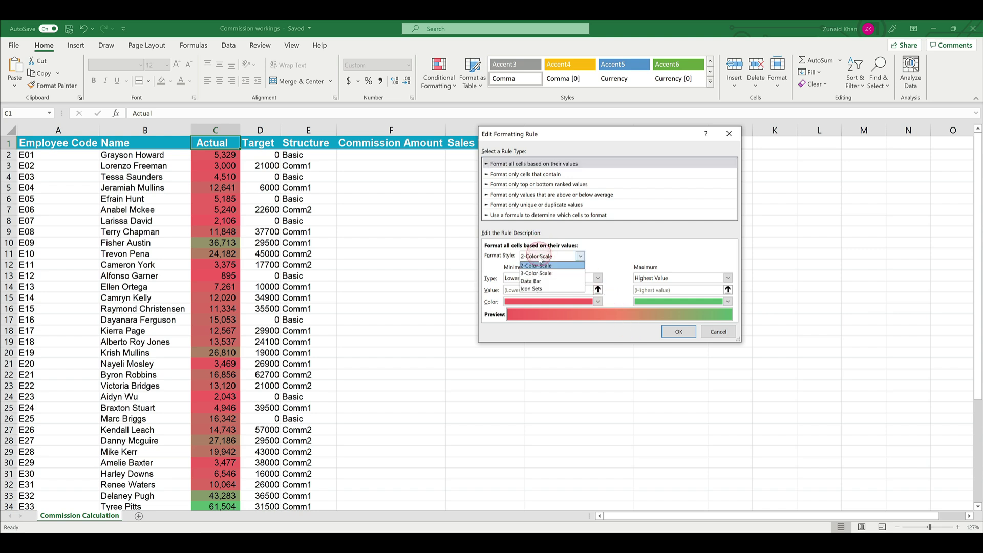
click(535, 274)
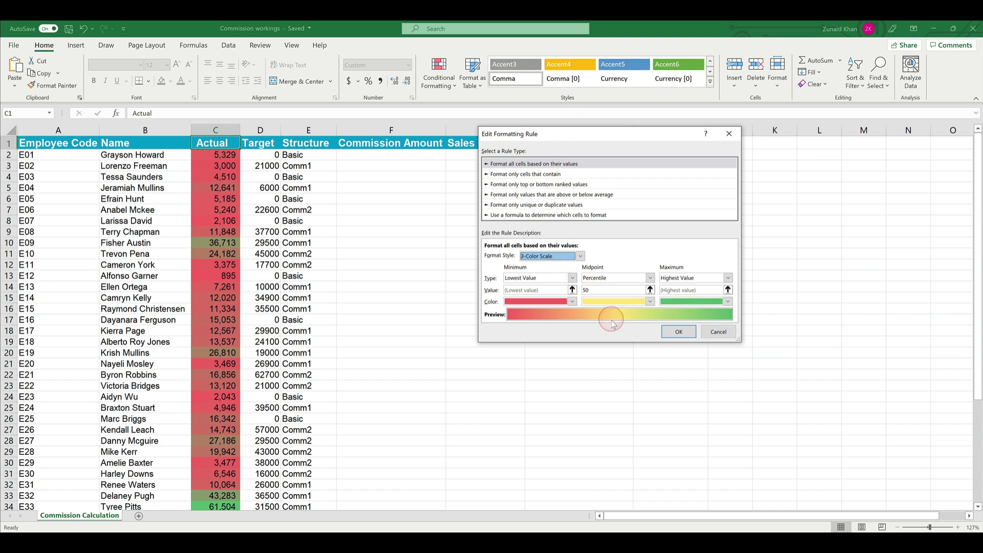
click(620, 282)
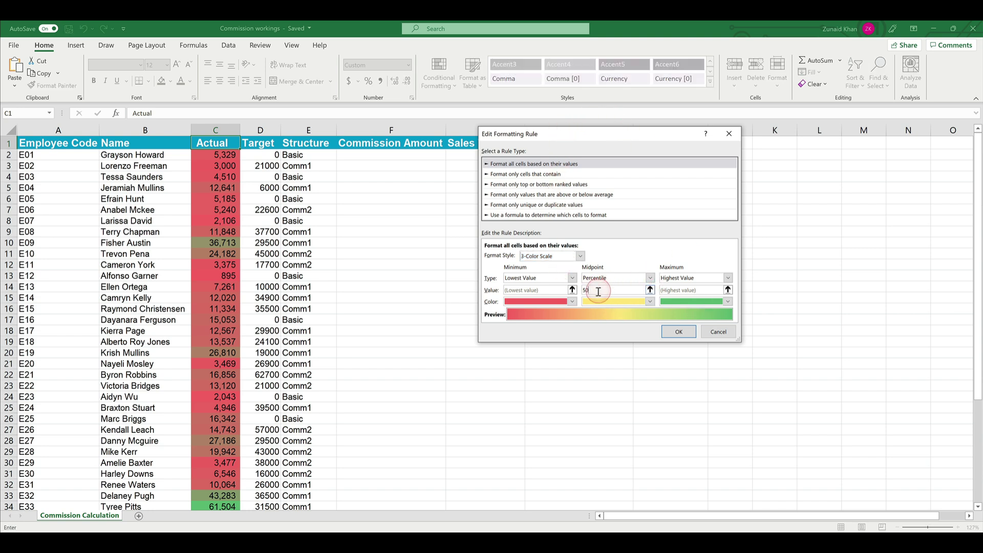
click(626, 282)
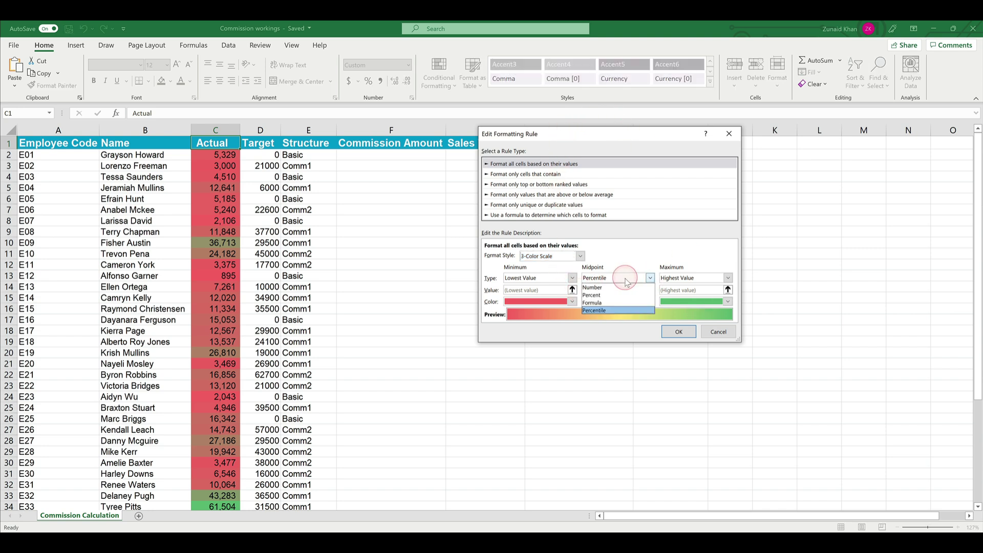
click(603, 289)
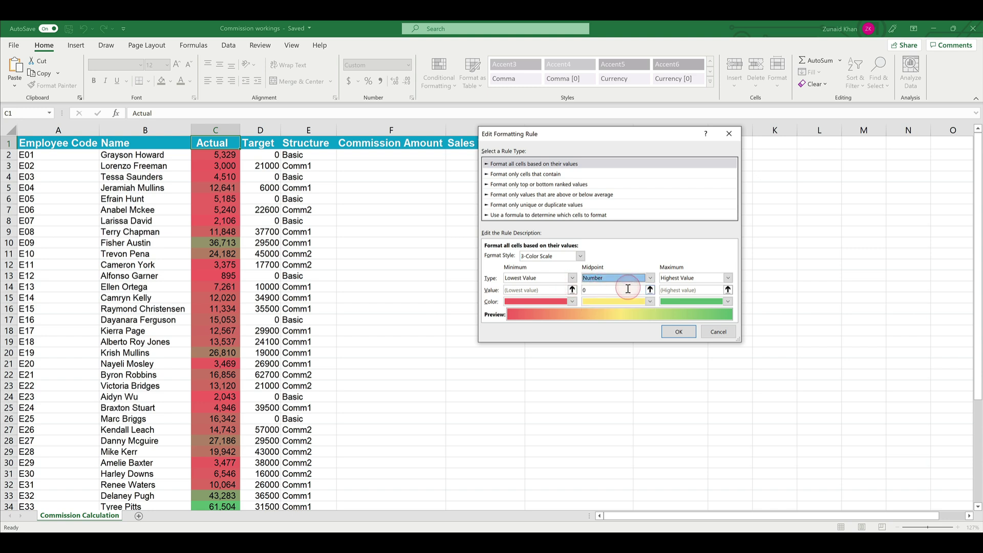
click(619, 291)
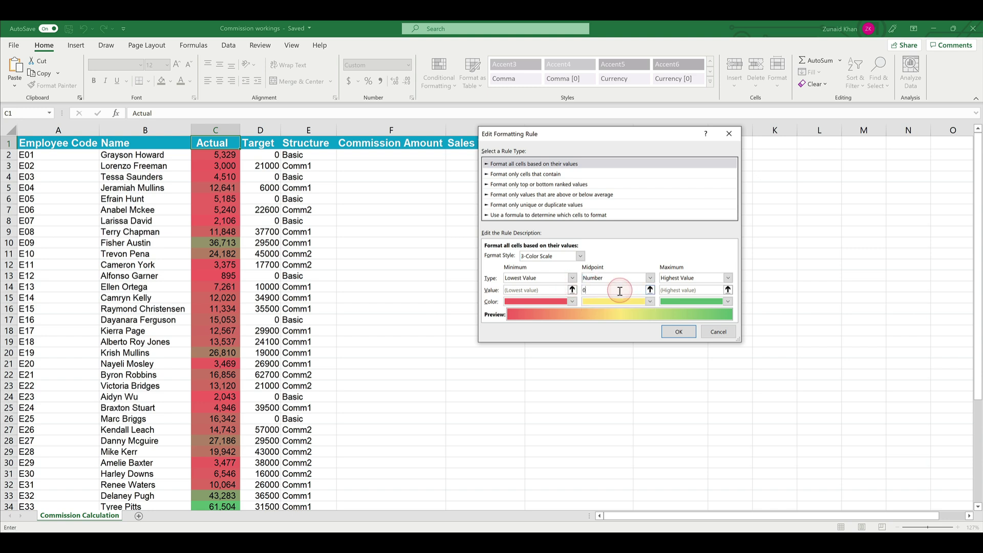
key(BackSpace)
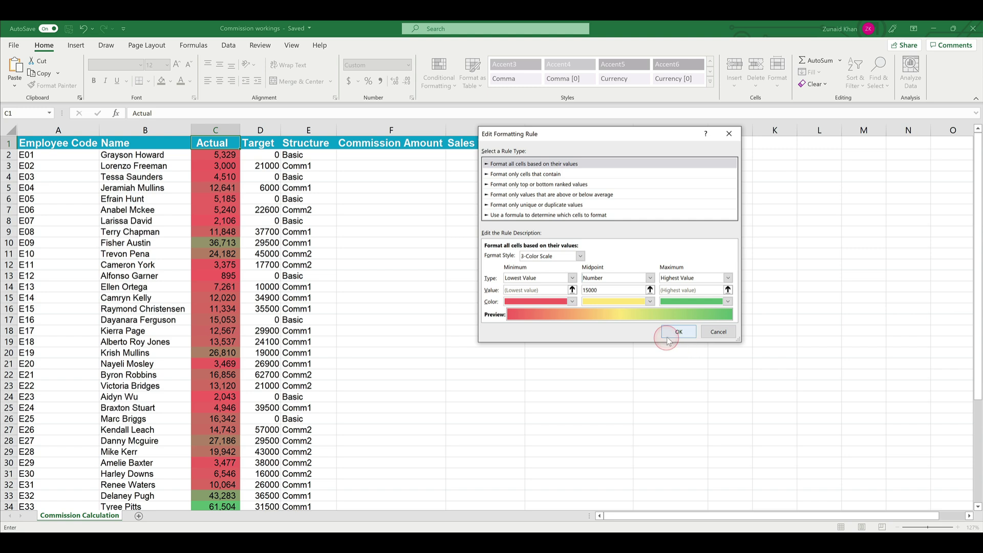
Step: Set the rule's midpoint color to white, apply the rule and close the Rules Manager
click(639, 302)
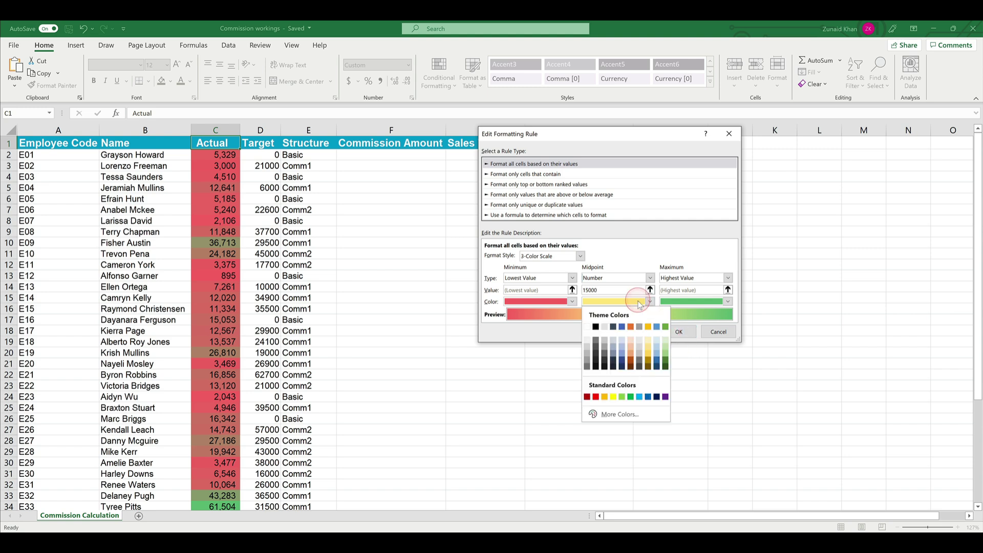
click(589, 326)
click(679, 331)
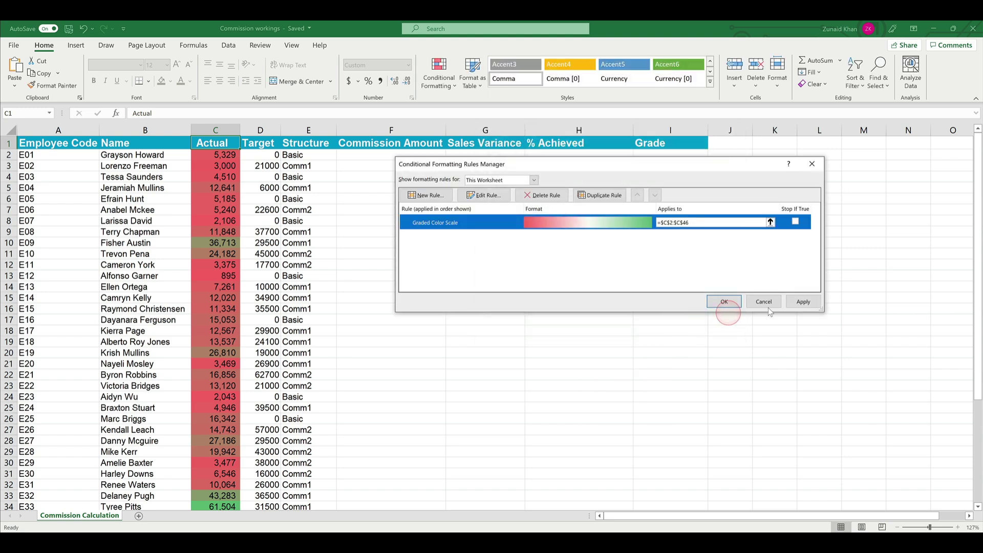
click(803, 302)
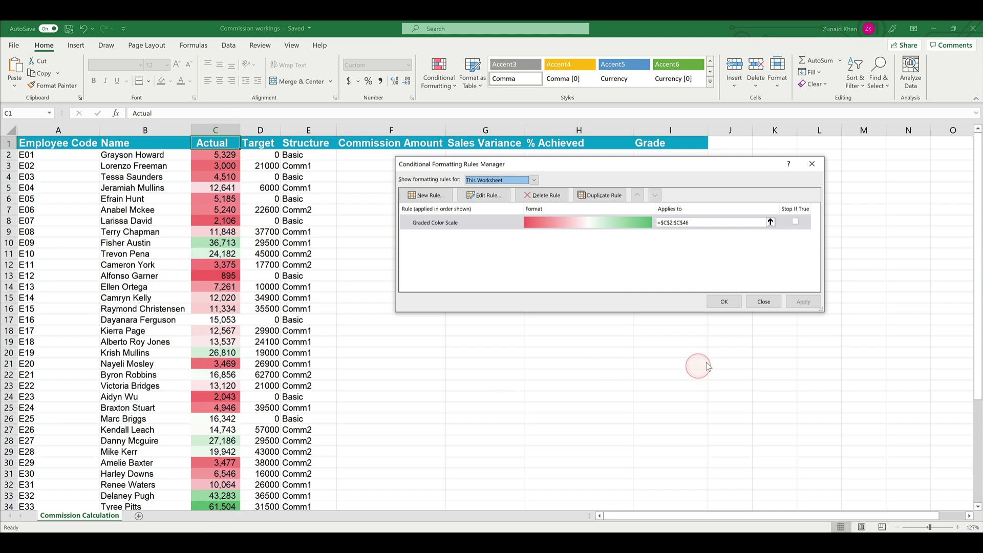
click(763, 301)
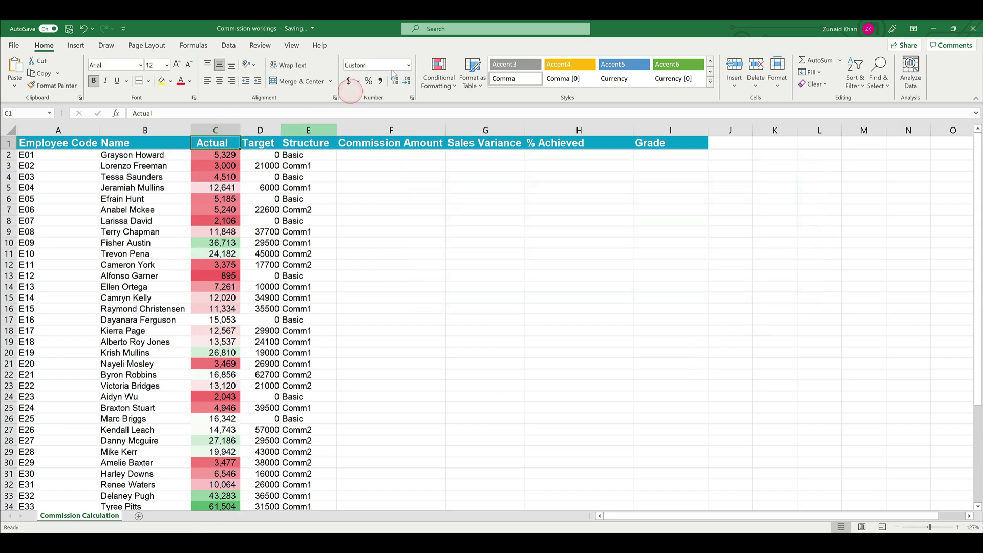
Step: Sort the table by Actual in ascending order and review the column's color shading
click(230, 46)
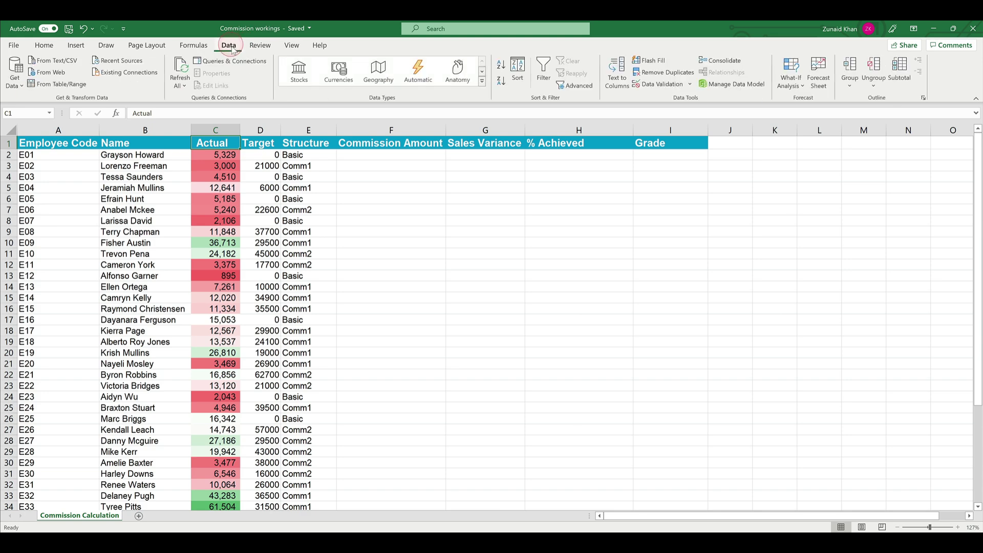
click(501, 65)
scroll(213, 440, down, 7)
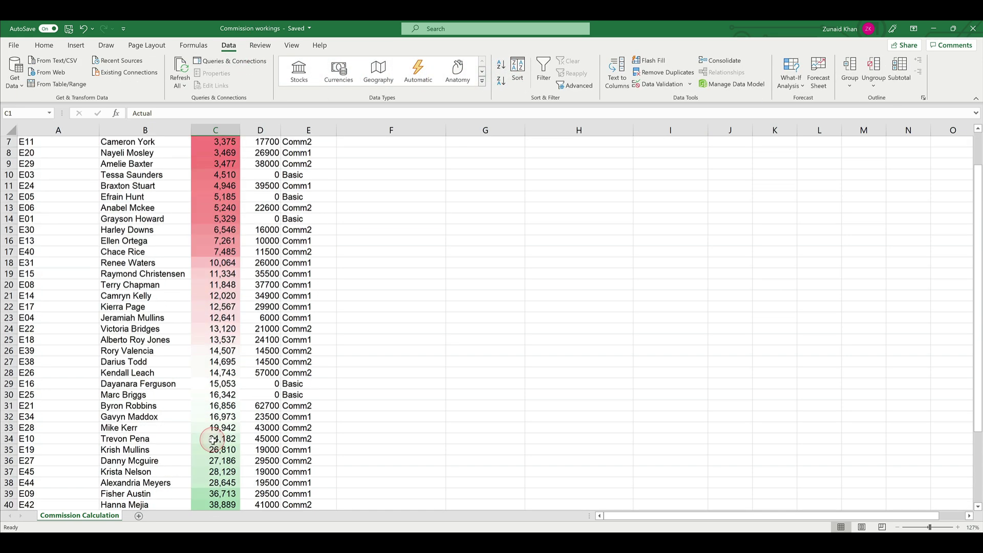
scroll(213, 440, up, 7)
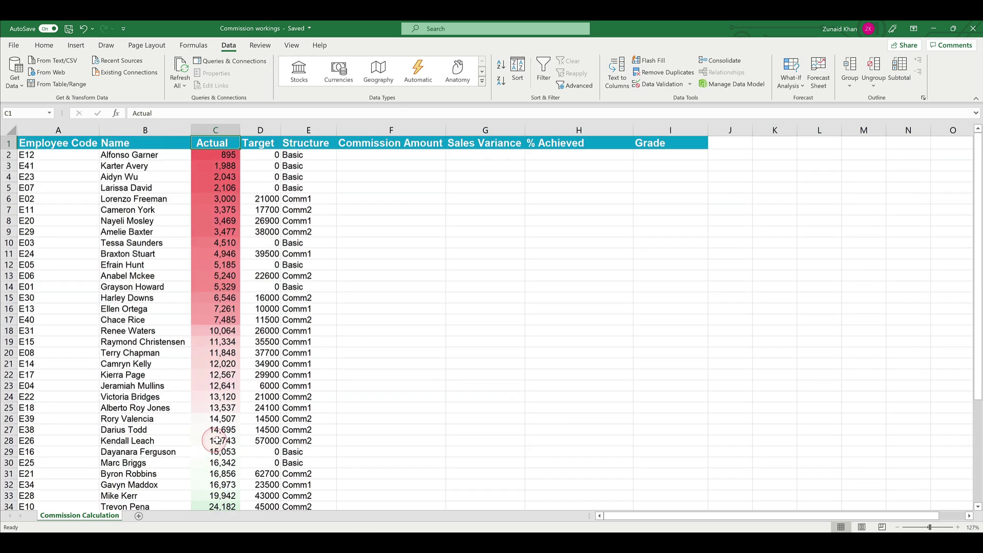
Step: Set the midpoint value of the Actual column's color scale rule to 4500, apply it and review the shading
click(231, 245)
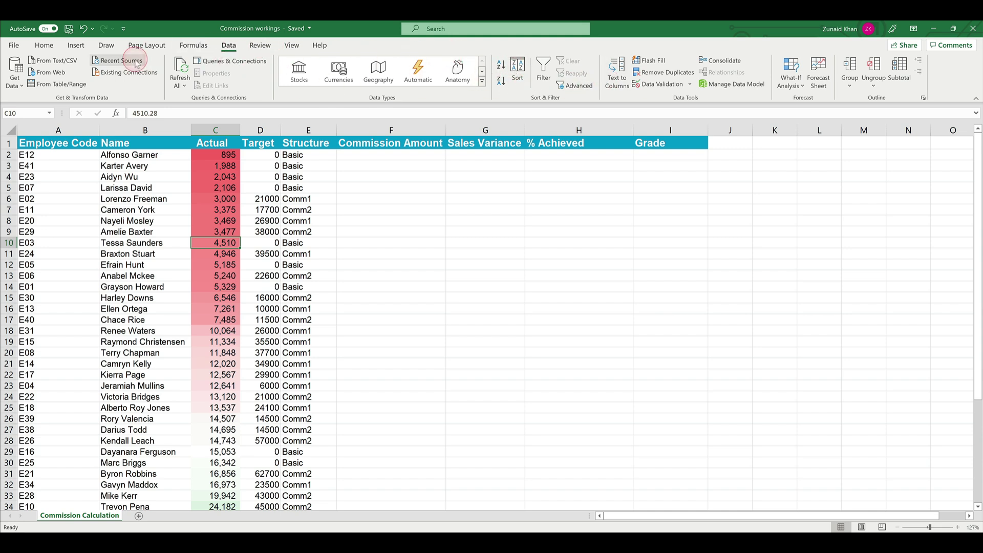
click(42, 47)
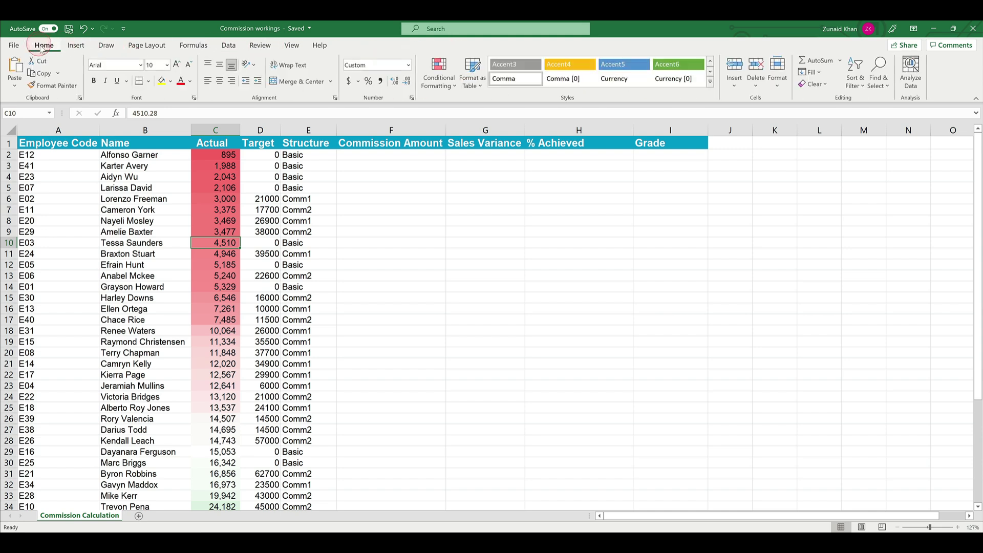
click(439, 74)
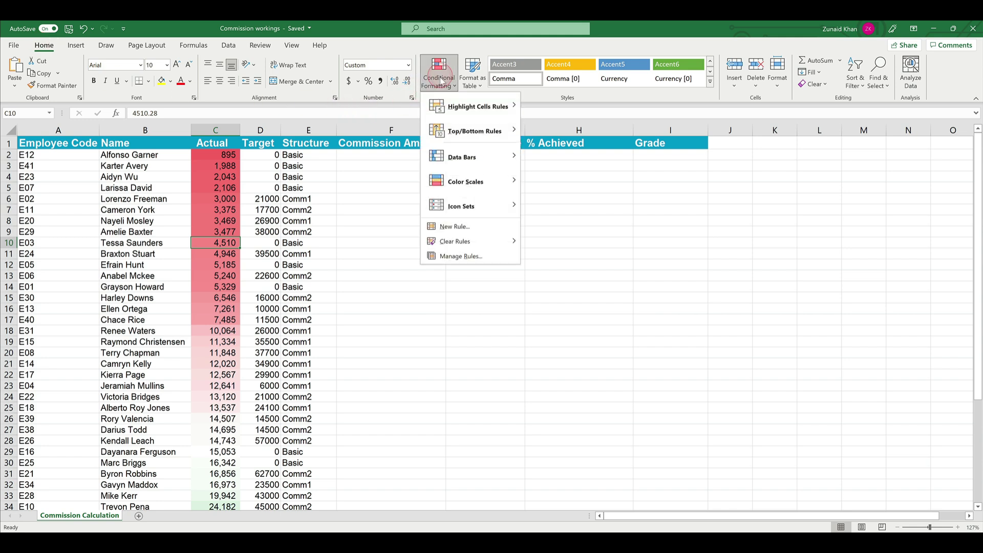
click(460, 256)
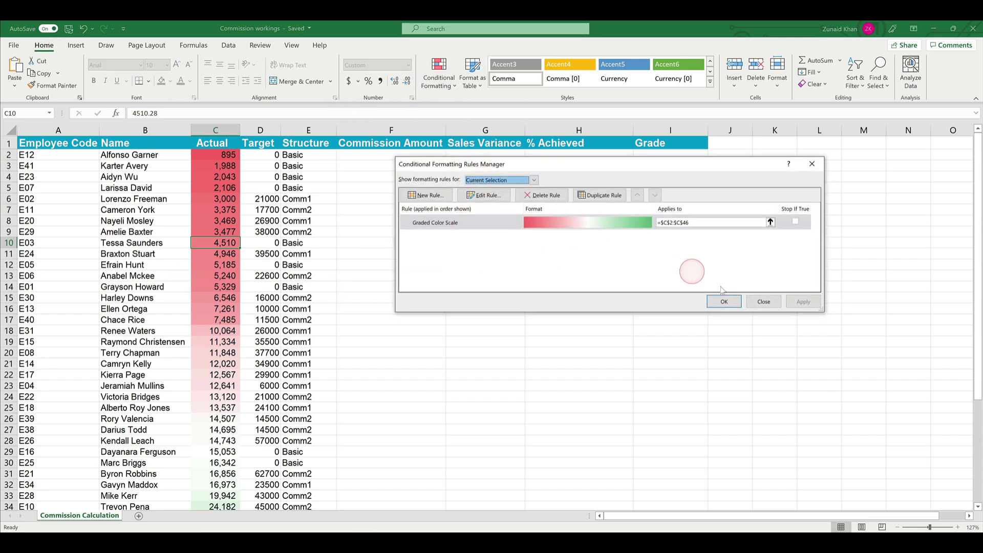
click(484, 195)
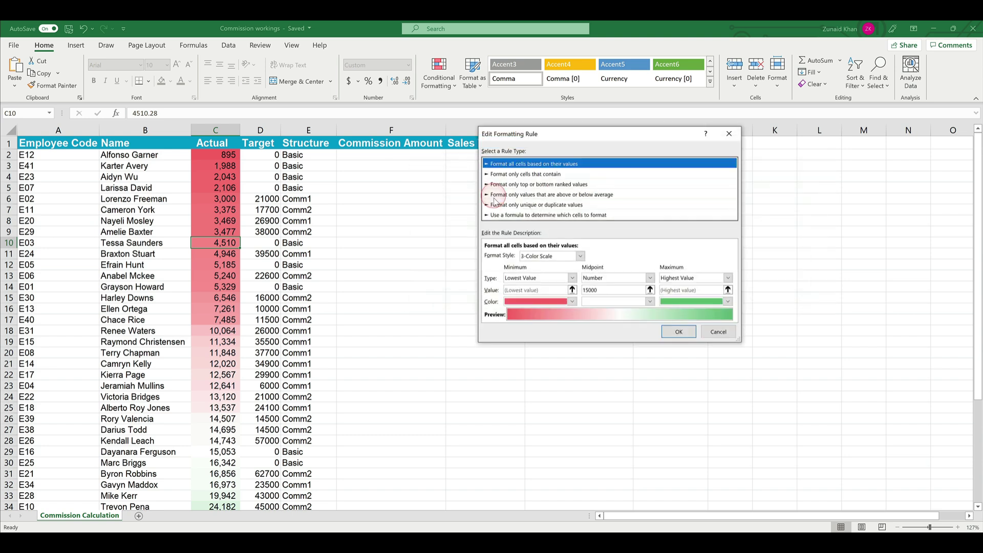
double_click(620, 290)
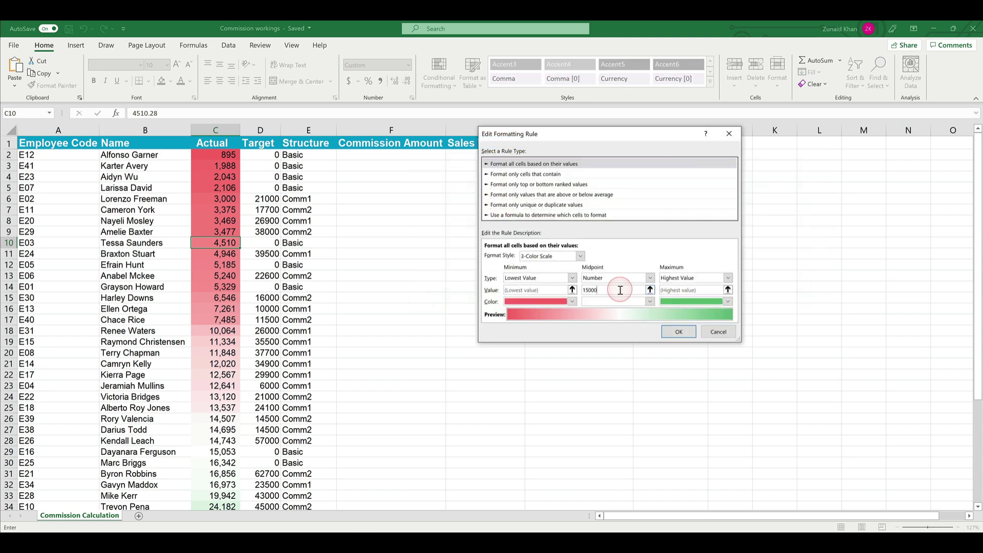
click(548, 290)
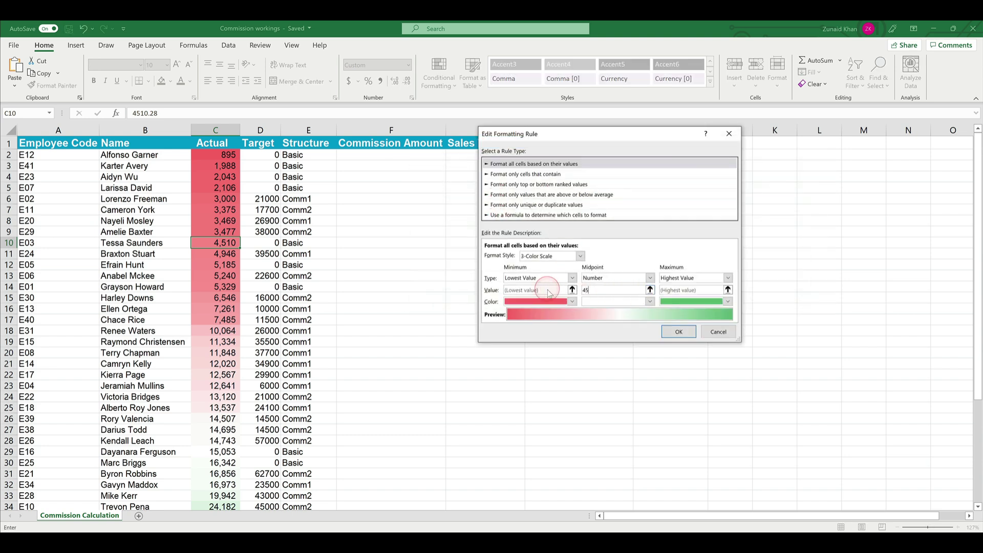
click(679, 331)
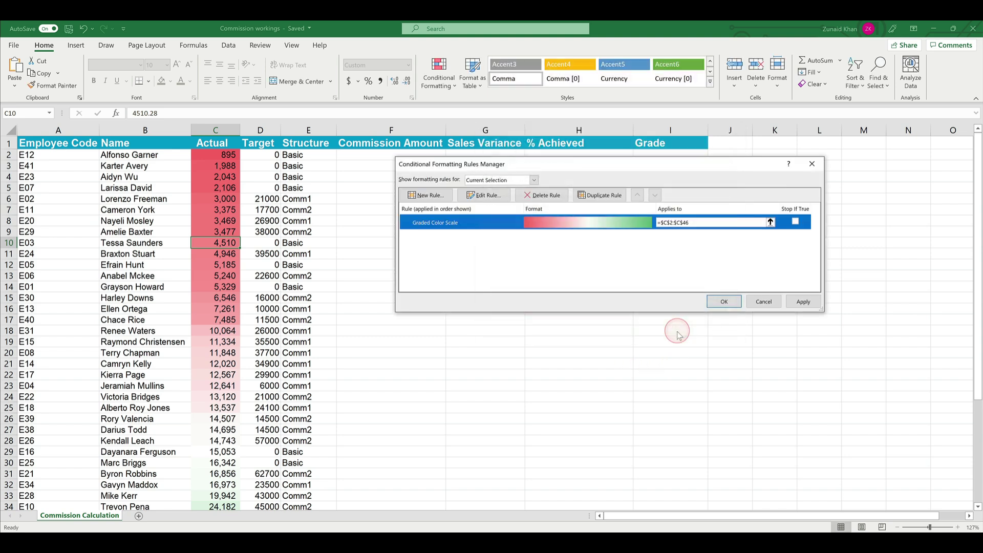
click(803, 301)
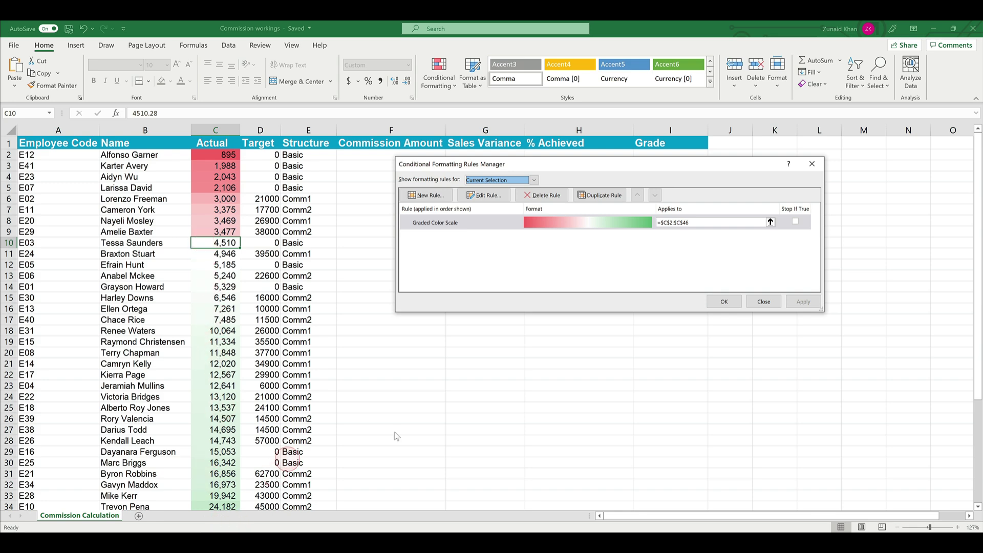
click(762, 301)
scroll(219, 304, down, 6)
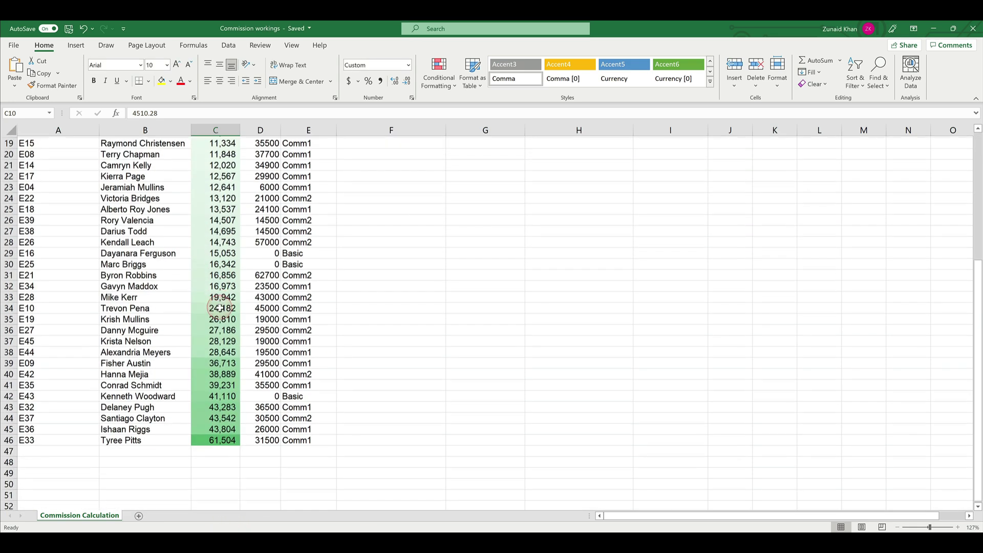
scroll(221, 281, up, 6)
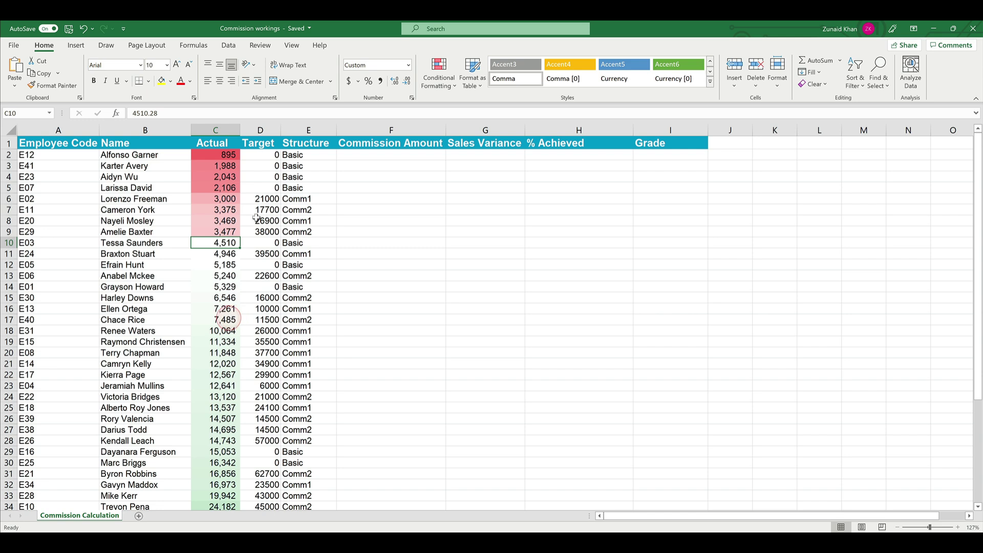
Step: Open the Actual column's Graded Color Scale rule for editing
click(439, 72)
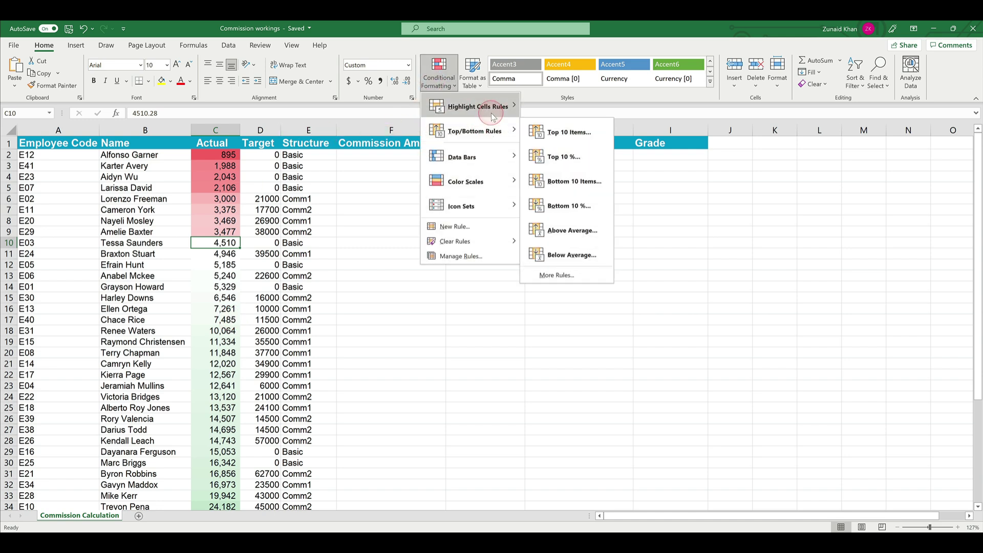
click(476, 256)
click(502, 221)
click(487, 196)
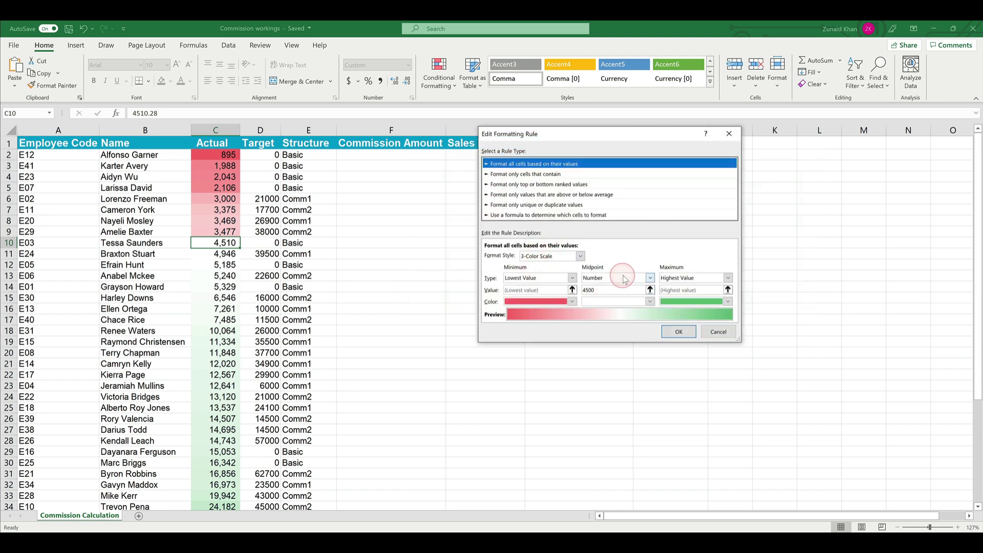
Step: Try Percent and Percentile as the midpoint type of the 3-Color Scale rule
click(622, 277)
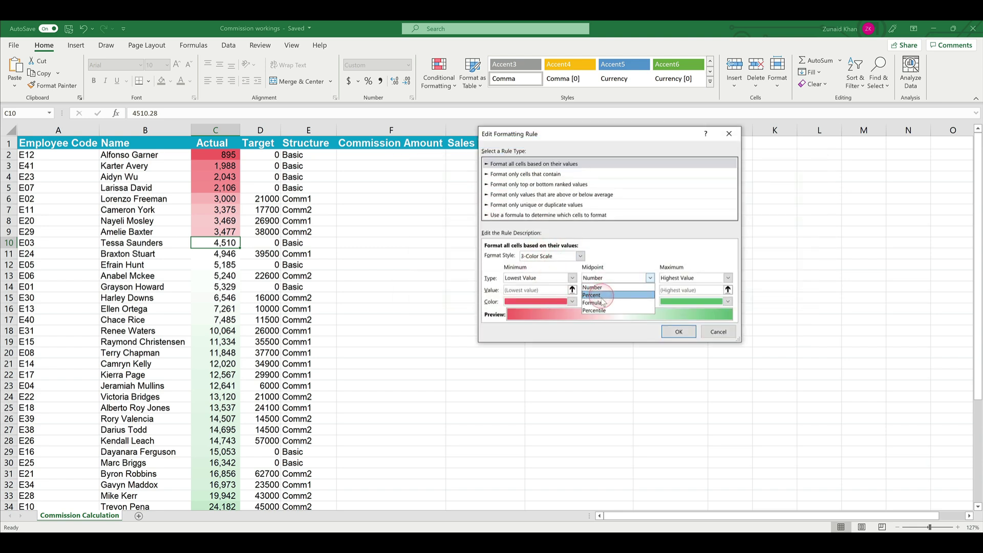
click(602, 296)
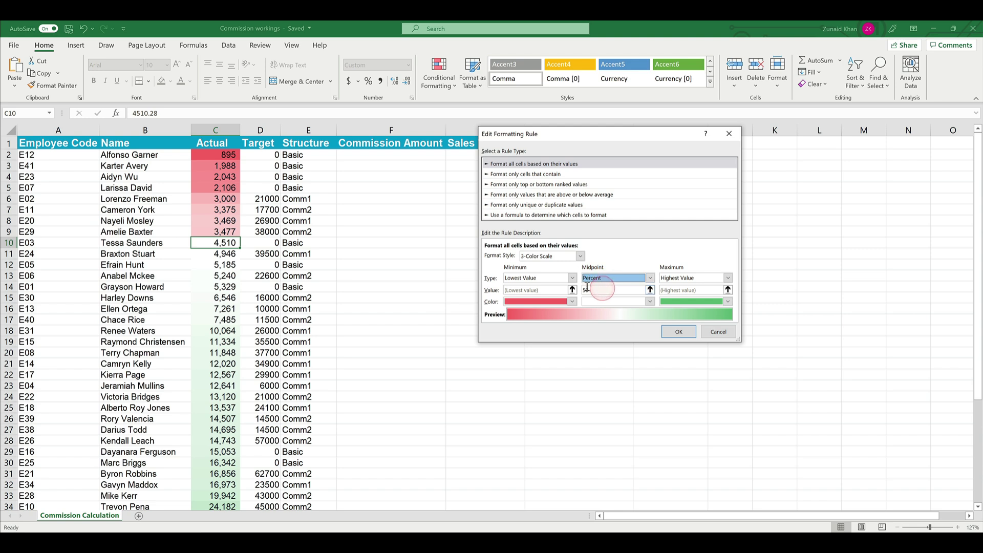
click(588, 292)
click(612, 277)
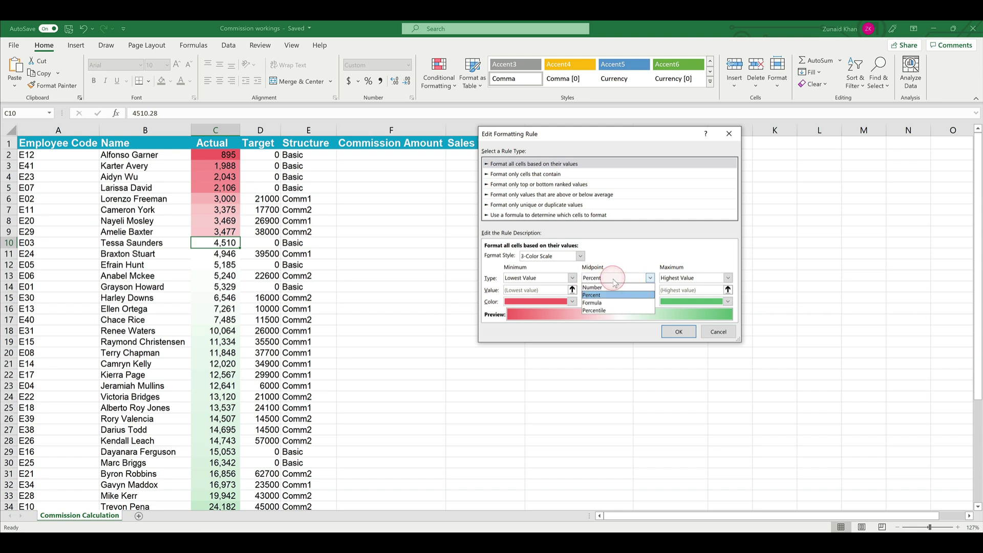
click(606, 289)
click(607, 282)
click(609, 281)
click(608, 282)
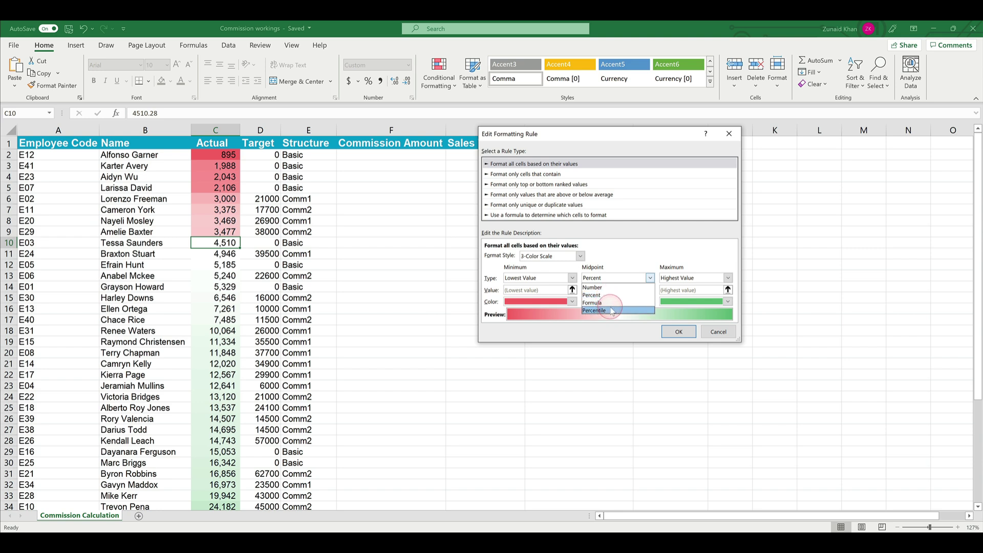
click(608, 311)
click(608, 312)
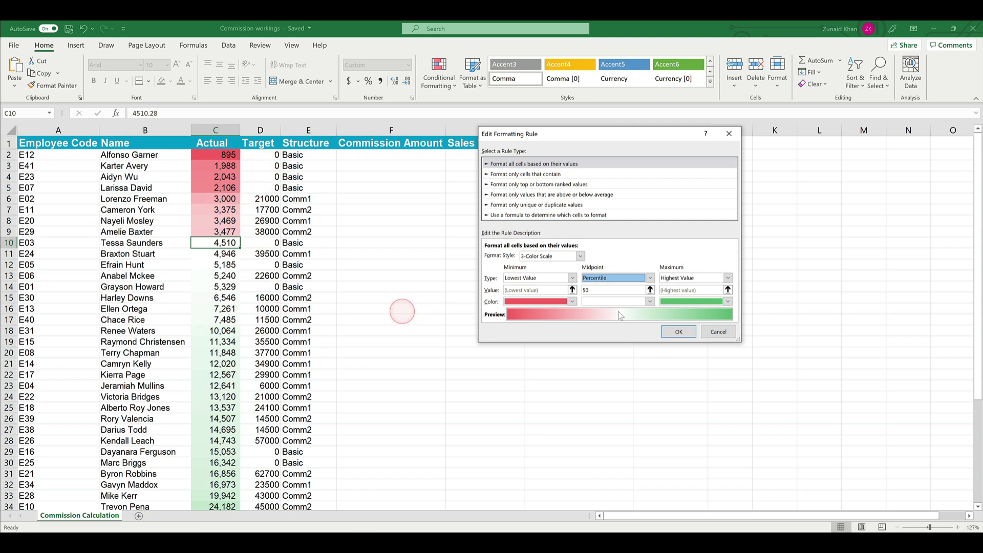
Step: Set the rule's midpoint type to Number and finish editing the rule
click(629, 281)
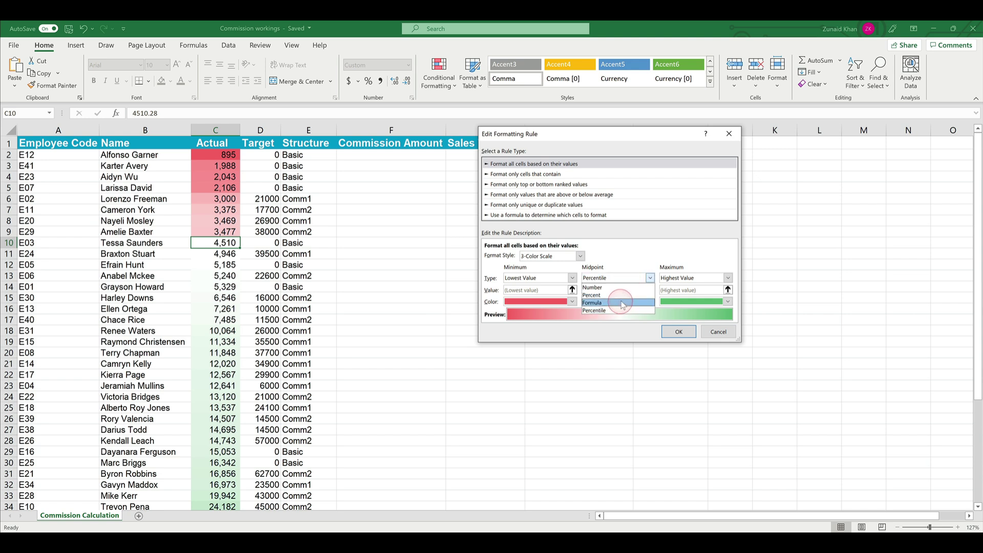
click(625, 288)
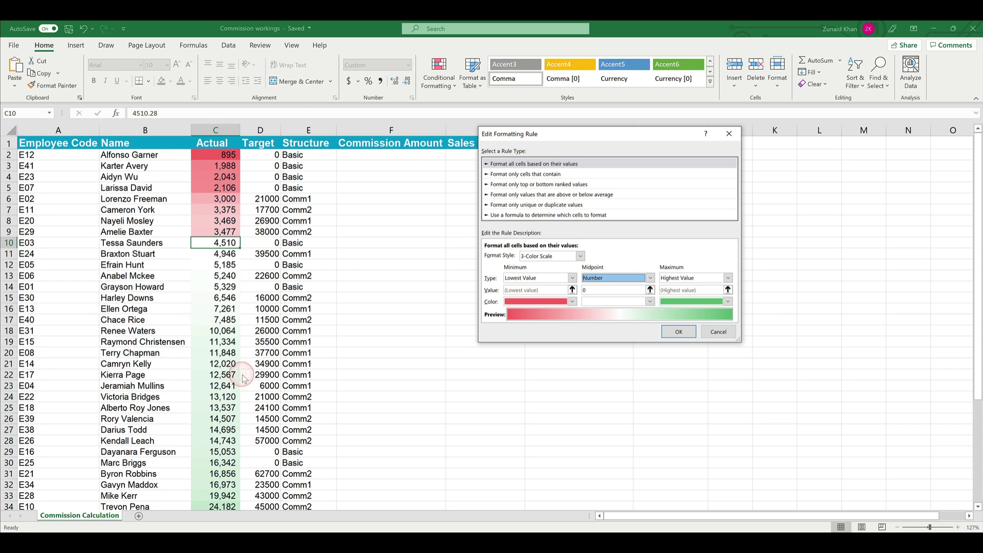
click(679, 332)
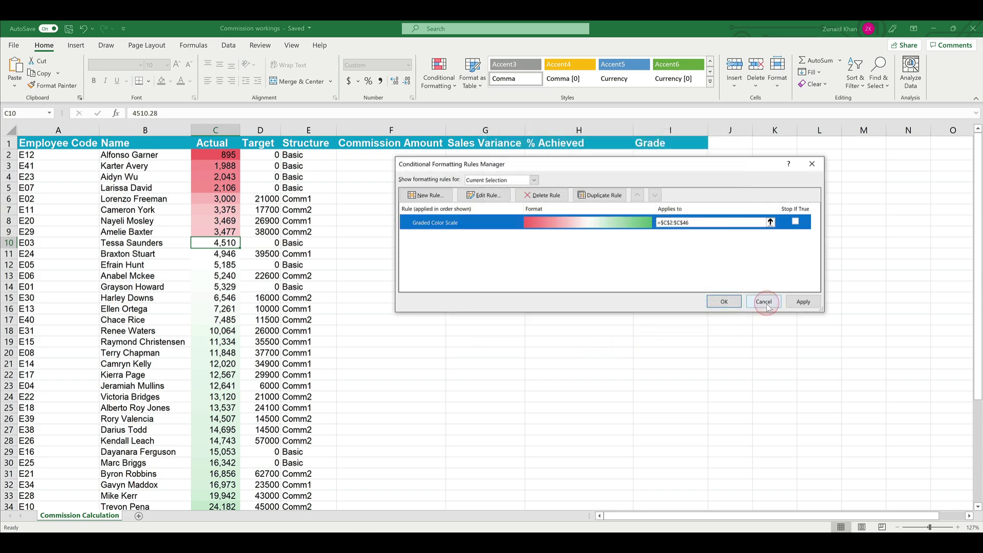